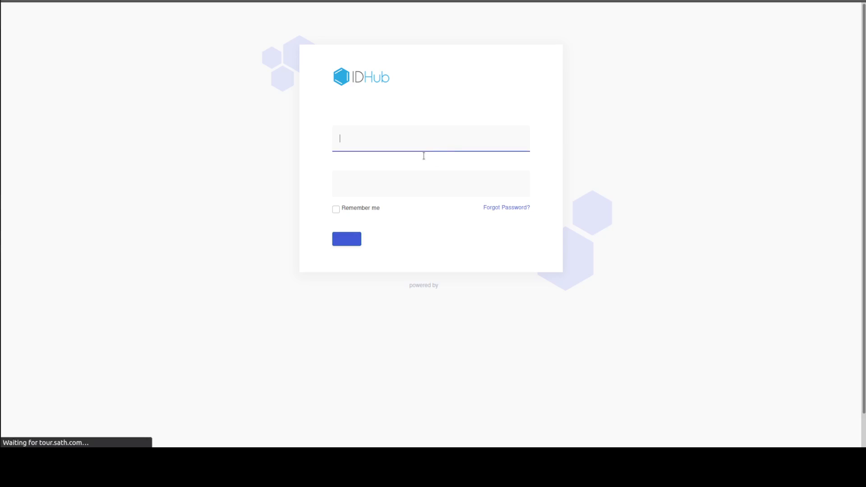
Log in to the account with the saved username and password
text(cliffor)
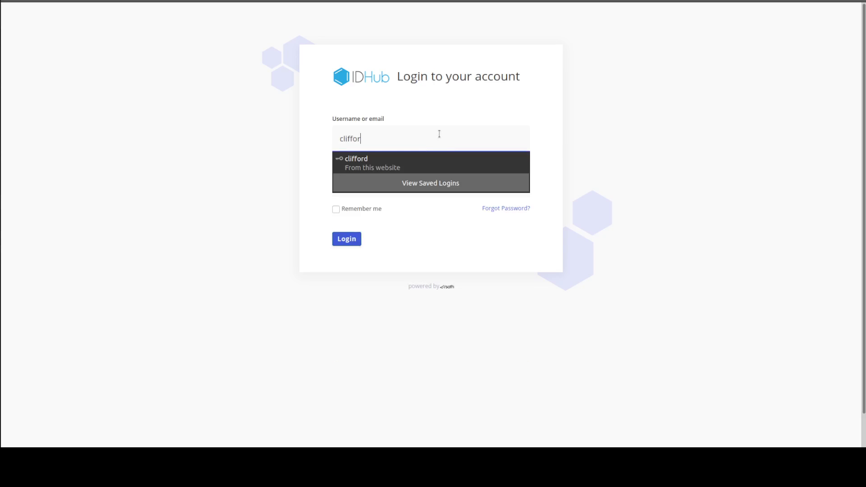
click(386, 163)
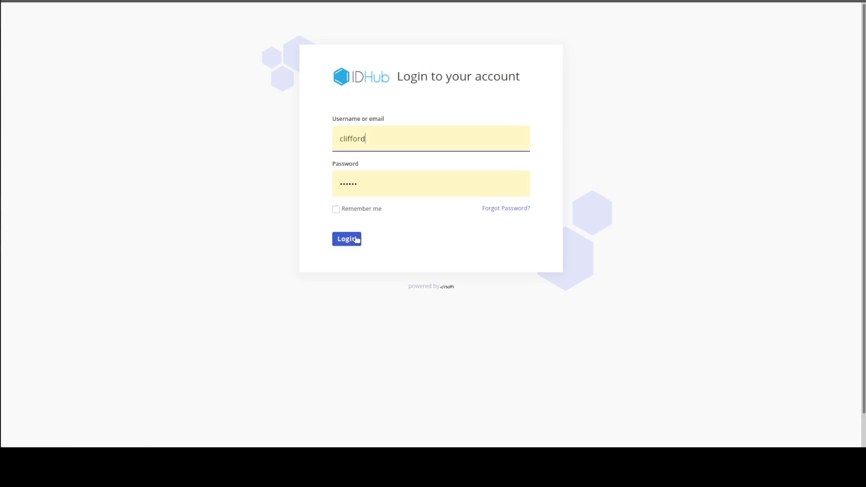
click(355, 243)
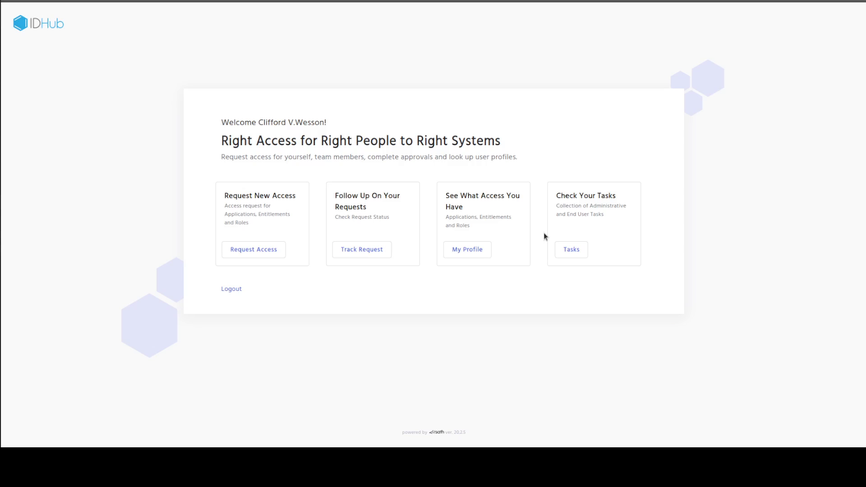
Start a new access request, search the catalog's roles for "system" and view the System Administrator role's details
click(262, 252)
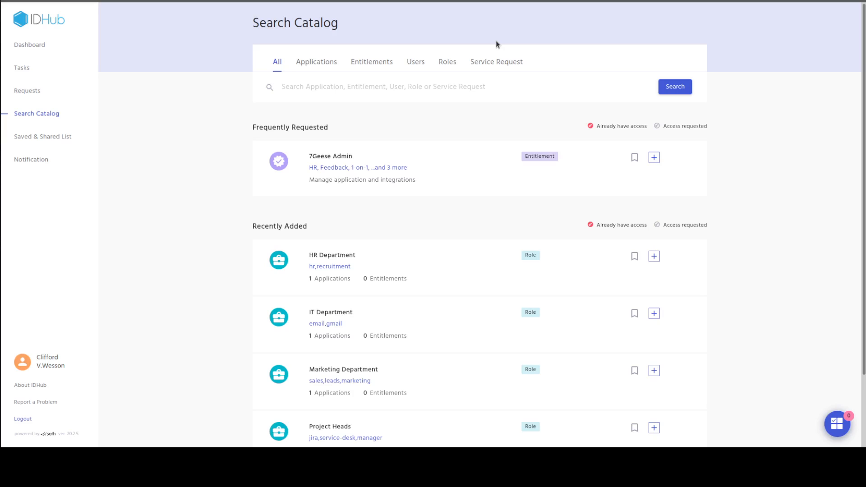
click(442, 64)
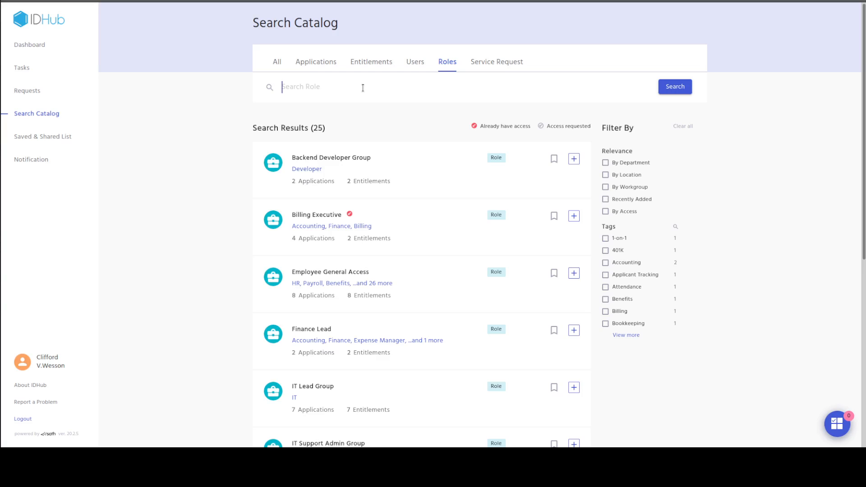
text(system)
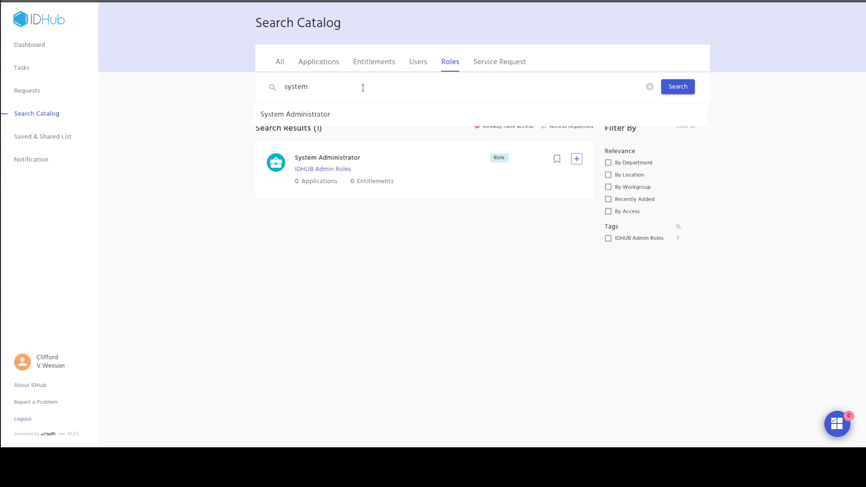
click(408, 161)
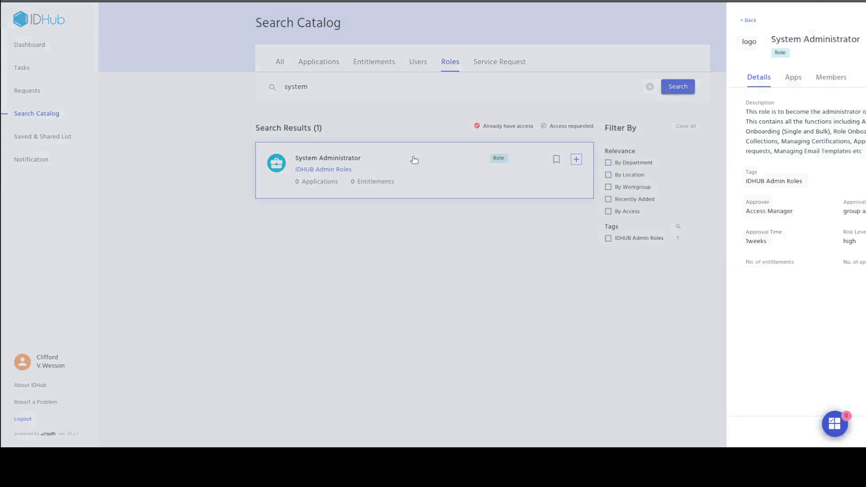
Check the role's approval workflow and approver, then select System Administrator for the request and open the request list
drag(825, 210, 759, 203)
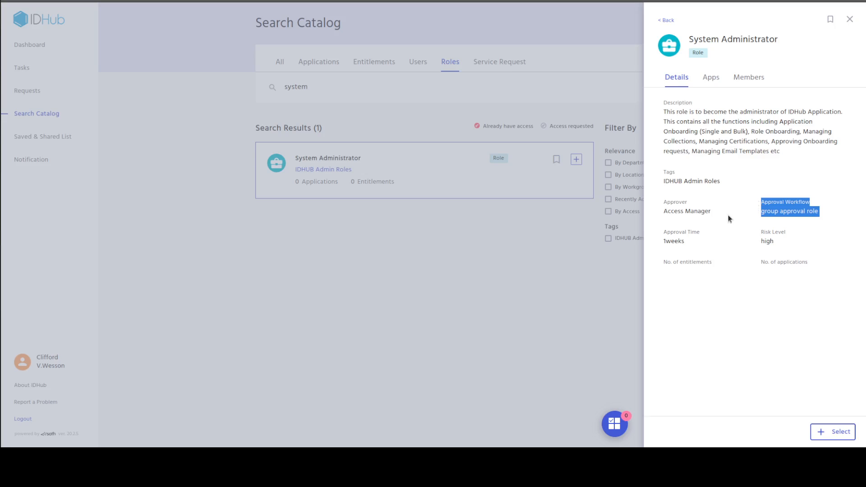
drag(719, 212, 659, 205)
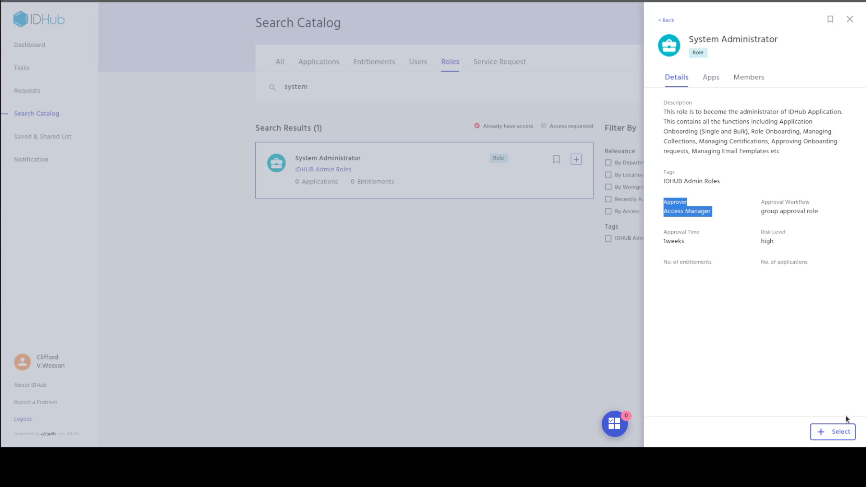
click(841, 432)
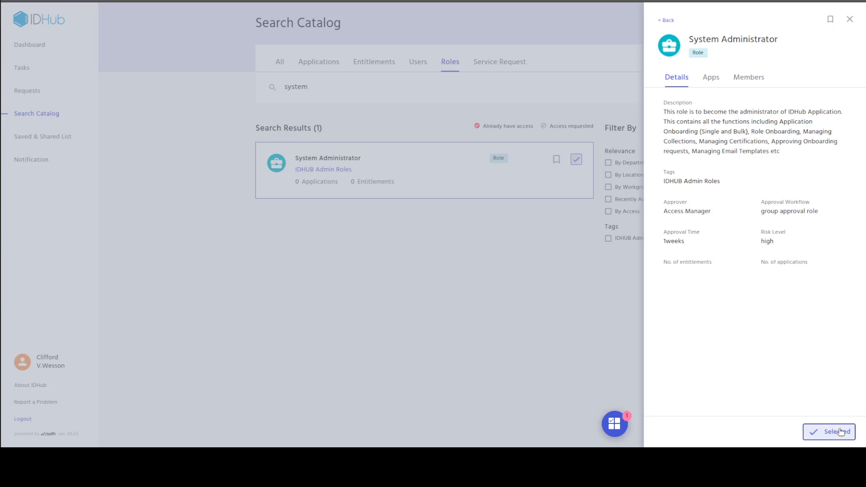
click(624, 429)
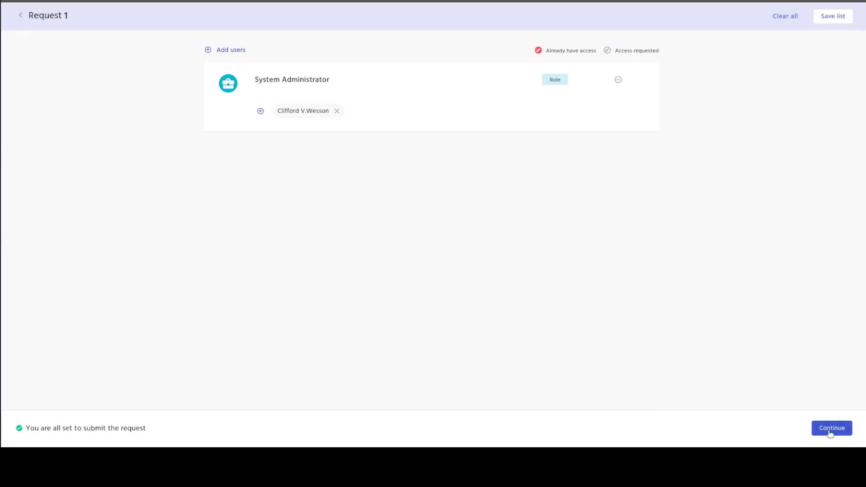
Replace the requesting user on the System Administrator role with the System Analyst employee
click(337, 111)
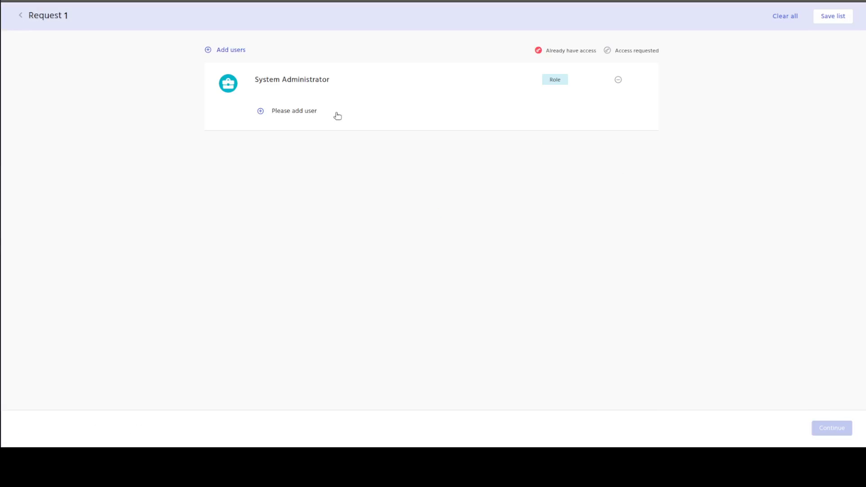
click(261, 112)
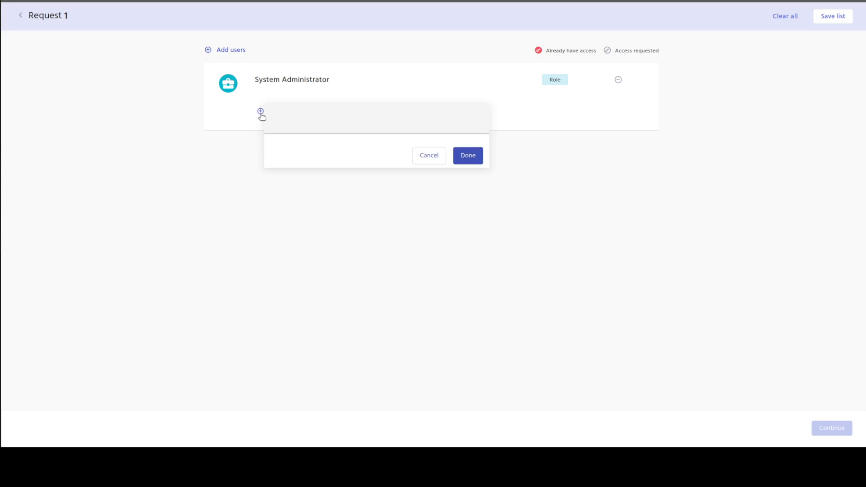
click(339, 124)
text(john)
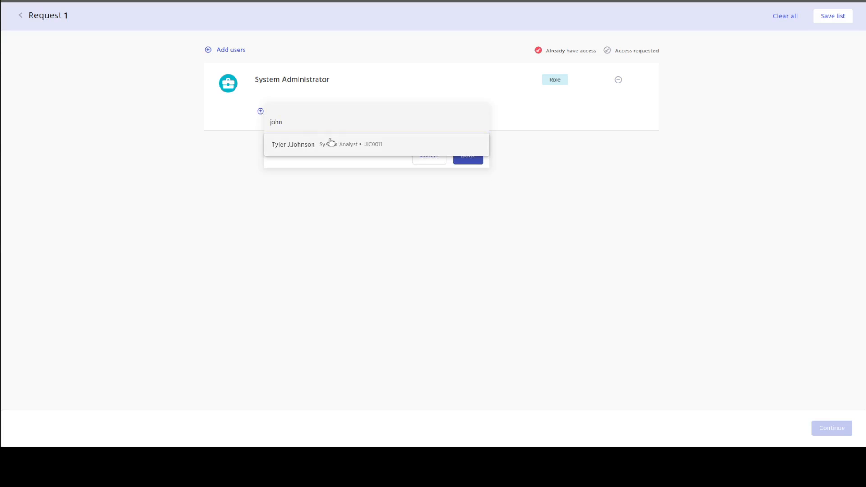
click(331, 143)
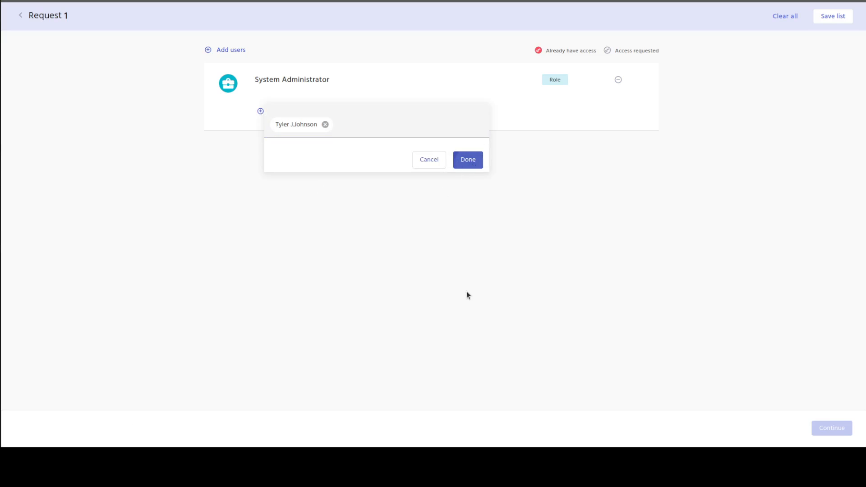
key(Return)
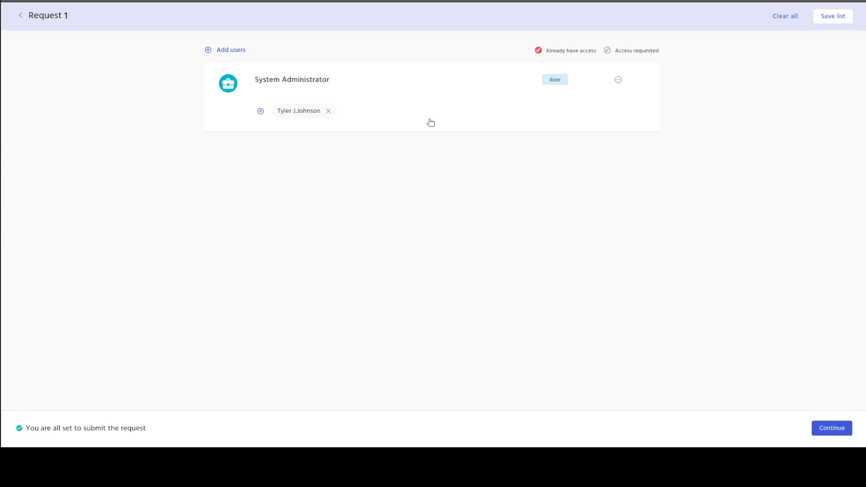
Remove the System Analyst from the System Administrator role and add the logged-in user, the Internal Auditor, as beneficiary
click(329, 111)
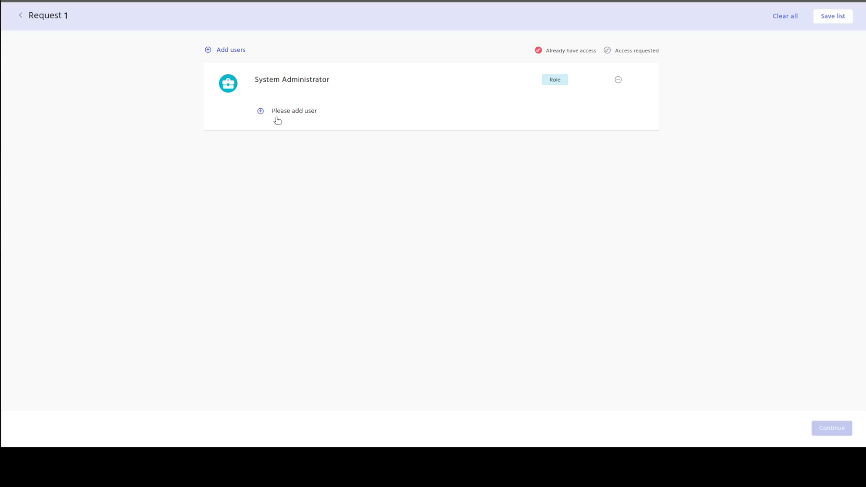
click(262, 113)
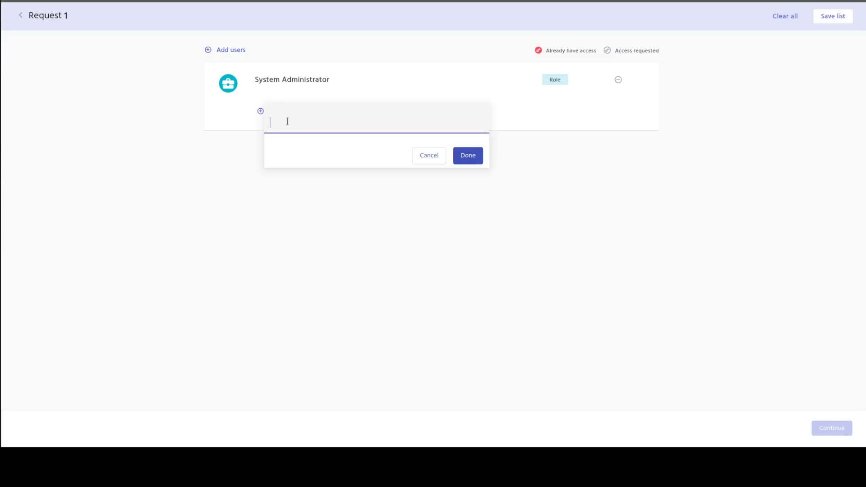
text(clif)
click(315, 150)
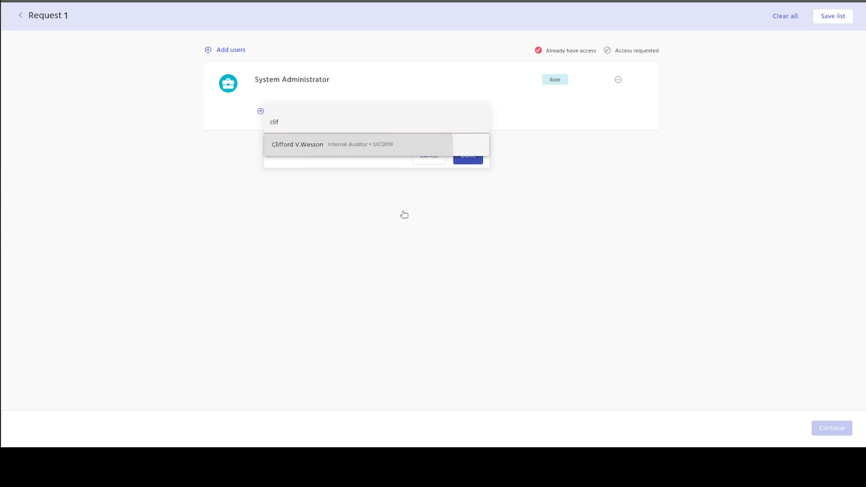
click(467, 160)
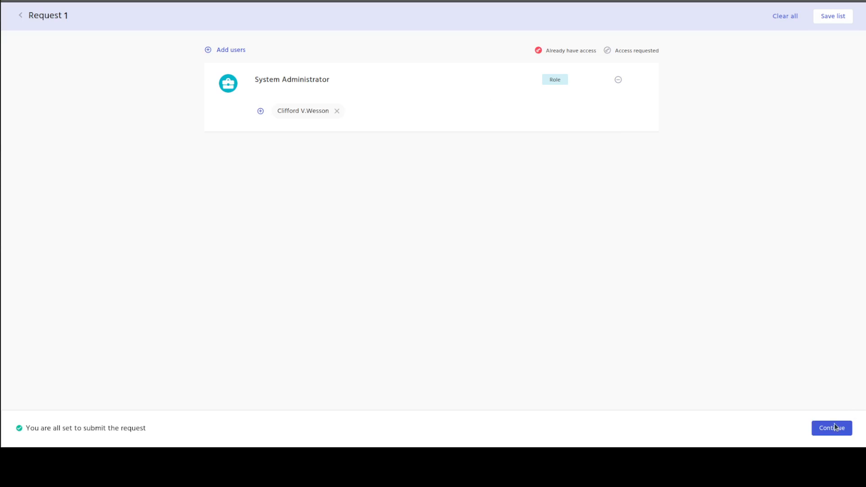
Submit the role request with the justification "need access to system admin role"
click(836, 427)
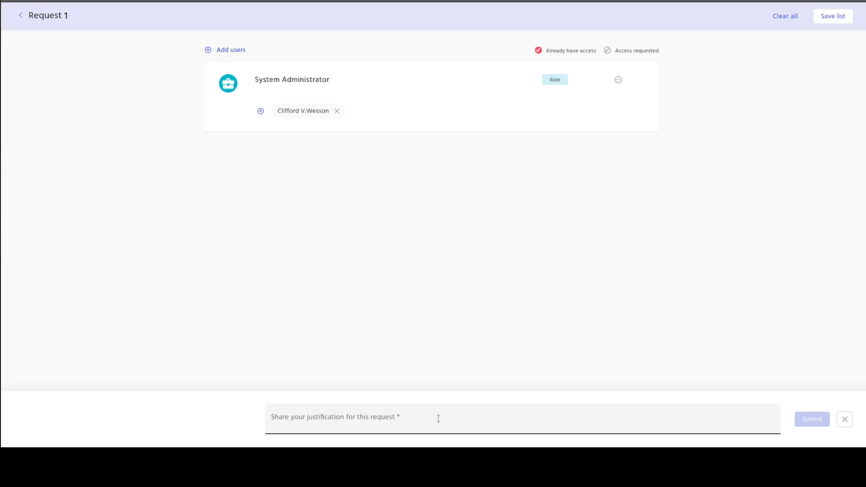
text(need ac)
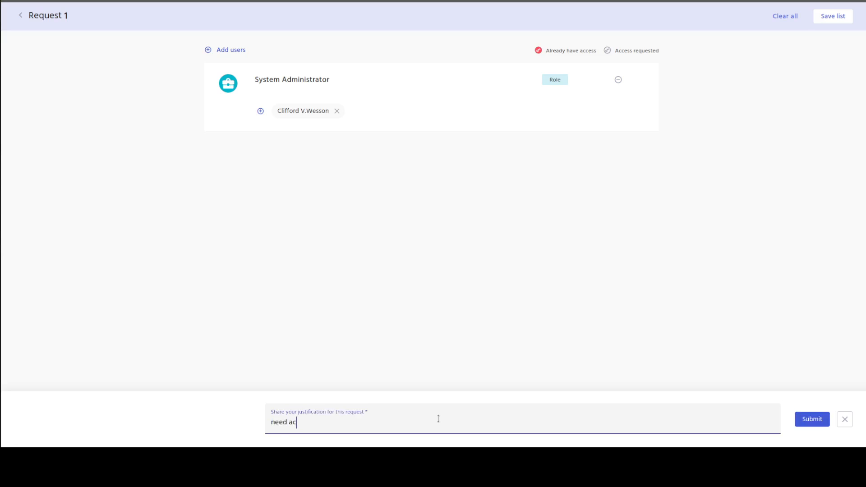
text(cess to system admin role)
click(807, 419)
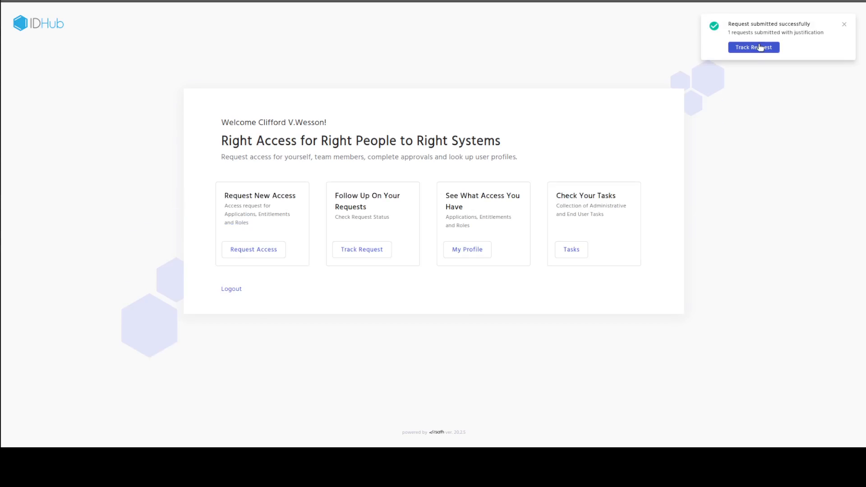
Track the submitted System Administrator request and examine its current status and the assignee of the manager approval
click(365, 255)
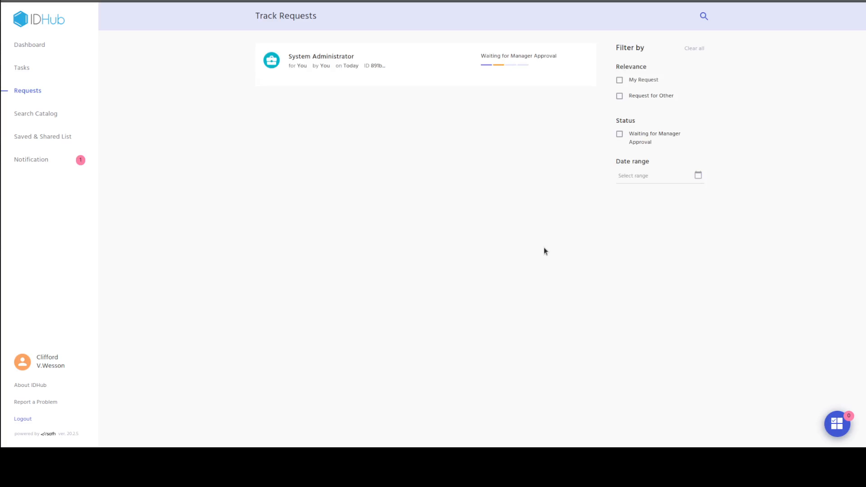
click(366, 71)
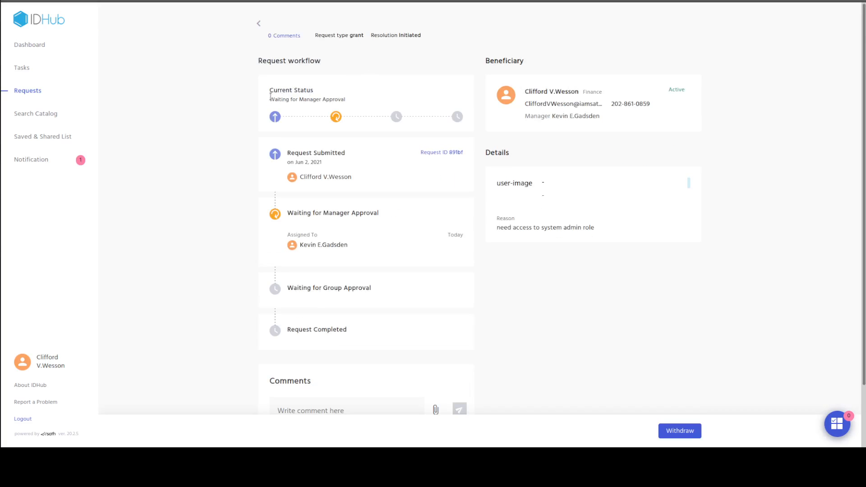
drag(269, 90, 312, 96)
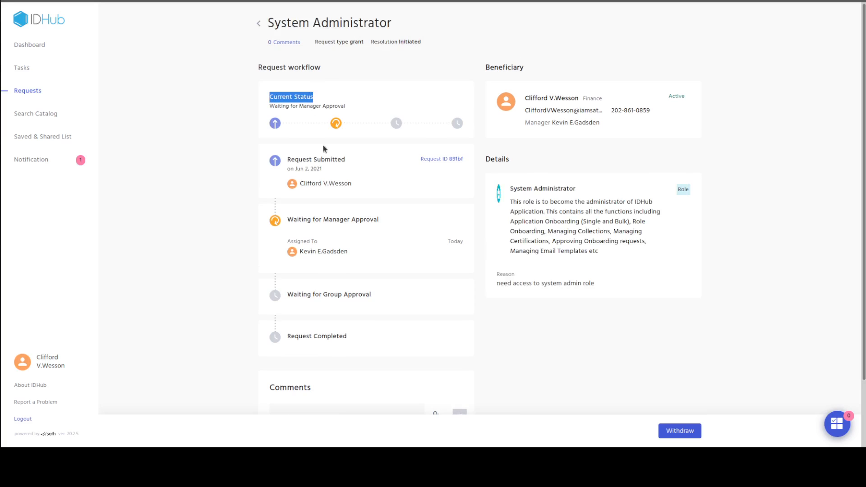
click(289, 220)
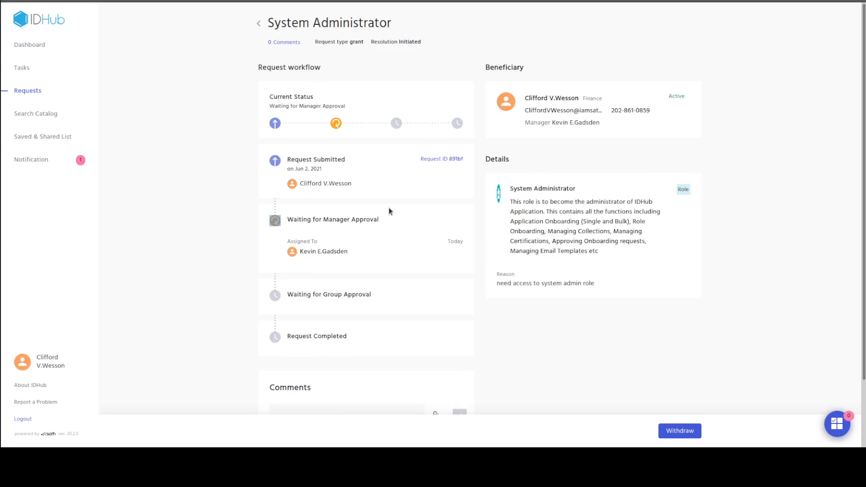
triple_click(382, 220)
drag(348, 252, 301, 253)
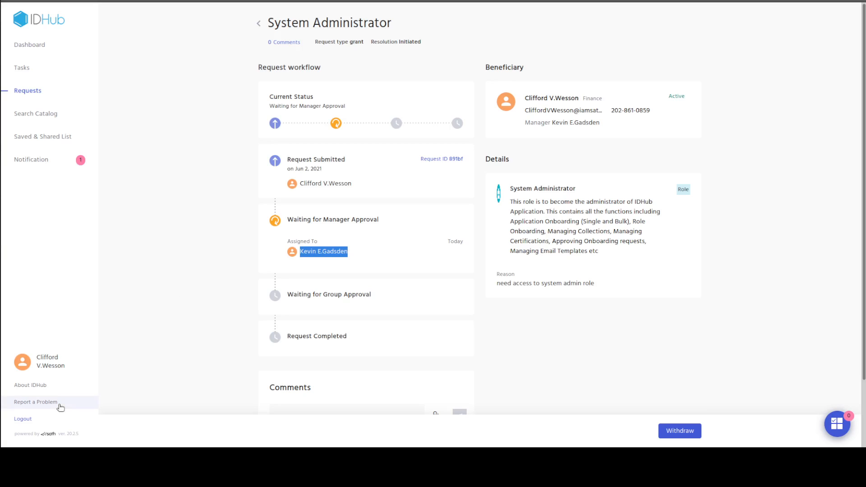
View the logged-in user's own profile and check the manager in the basic details
click(58, 368)
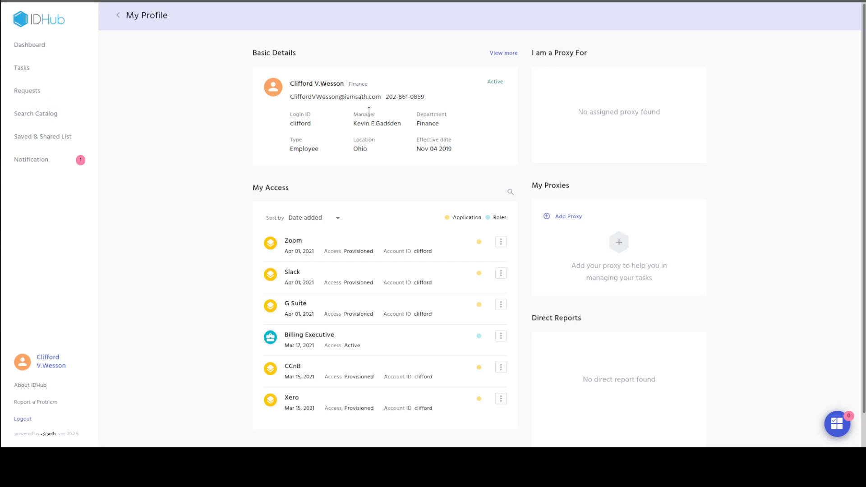
drag(351, 115, 404, 126)
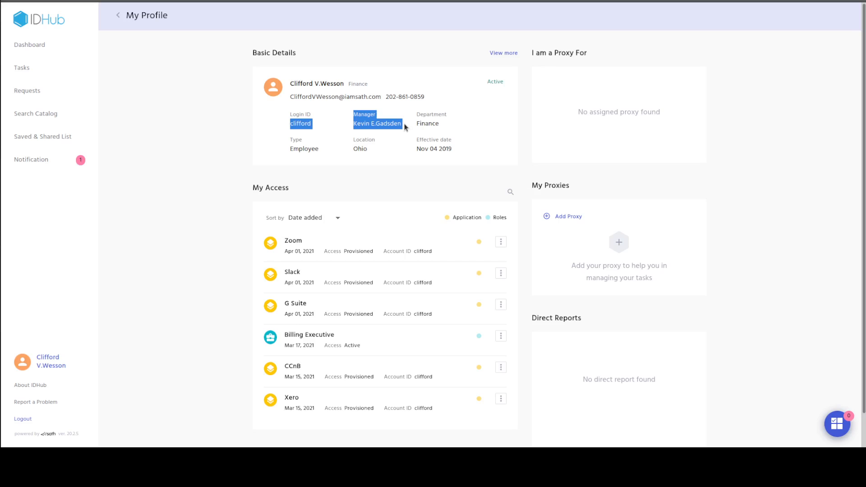
click(396, 131)
drag(405, 124, 353, 111)
click(157, 132)
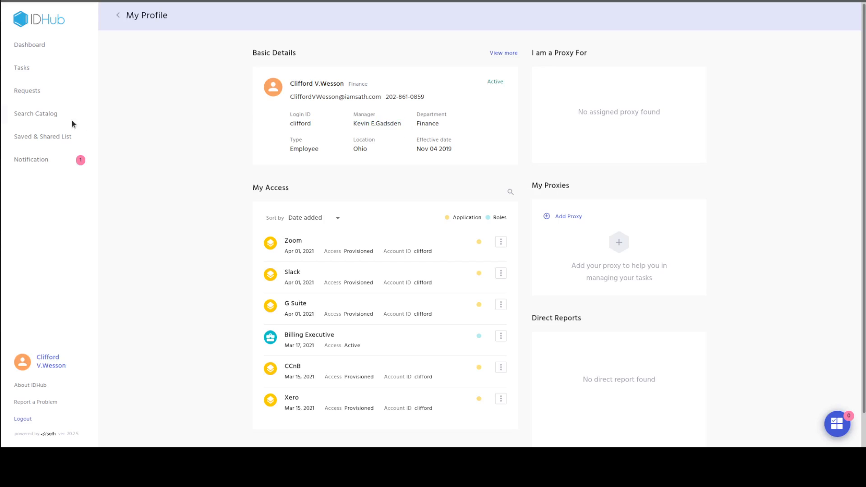
Search the catalog's users for another employee by first name
click(56, 118)
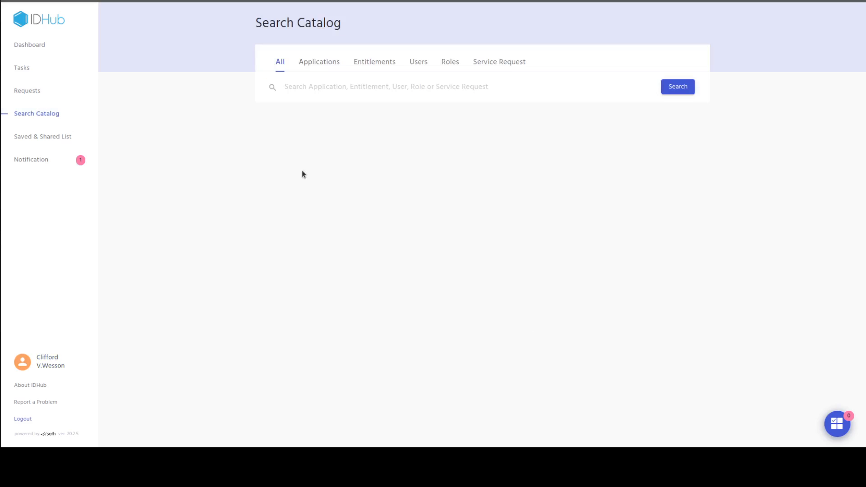
click(420, 63)
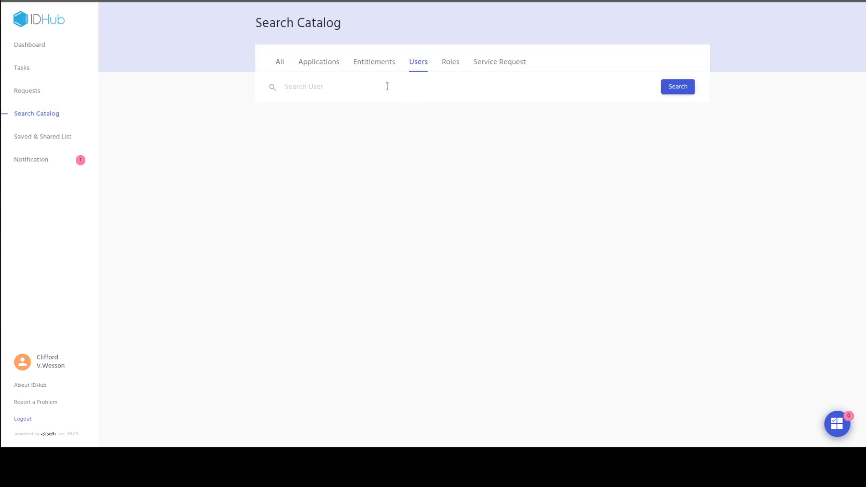
text(tyler)
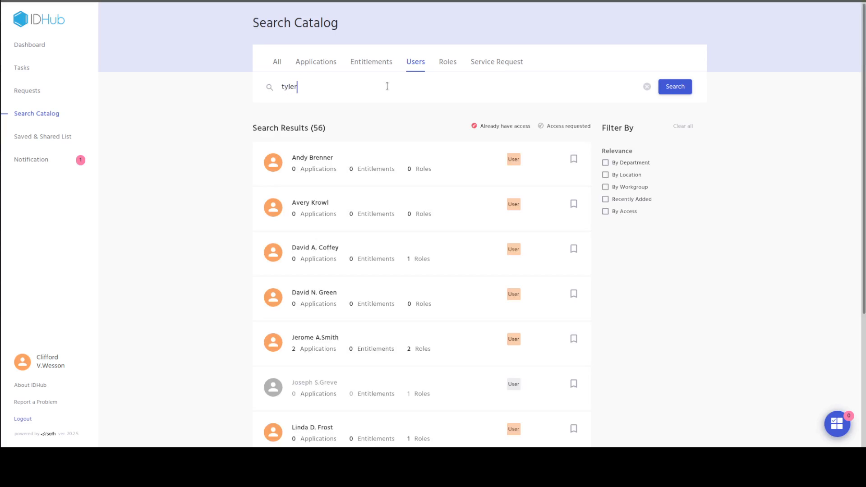
key(Return)
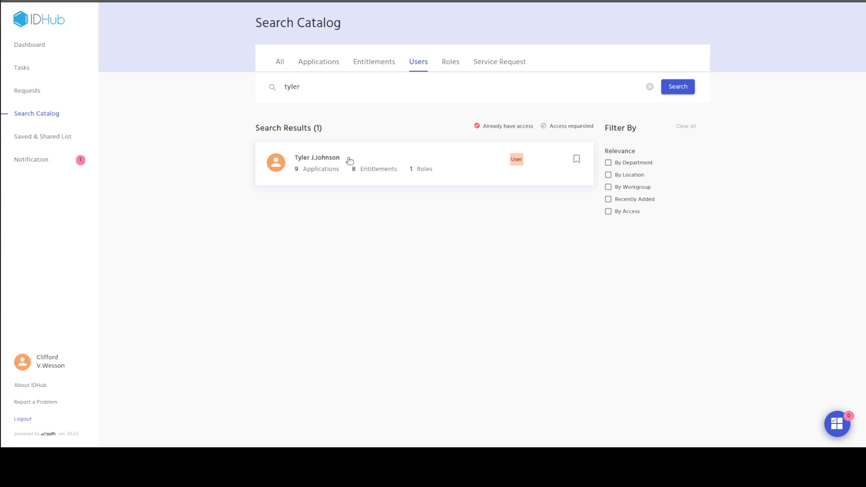
View the summary of the employee found in the user search and check the manager field
click(350, 160)
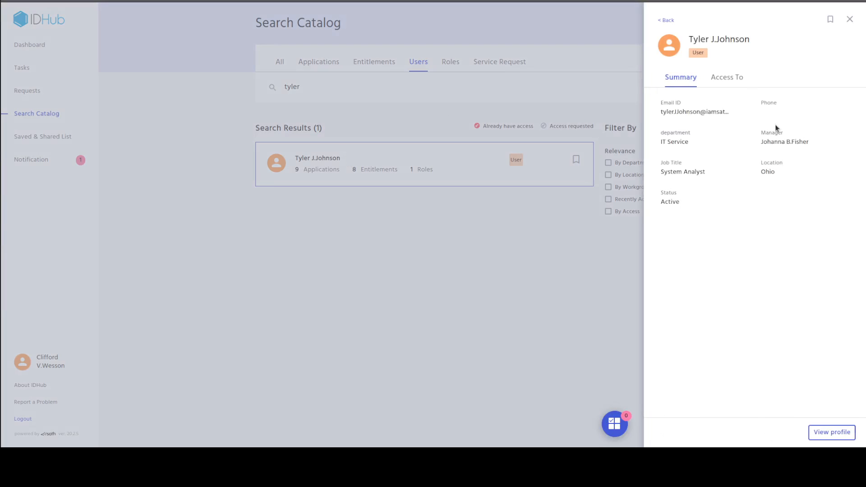
drag(761, 134, 810, 145)
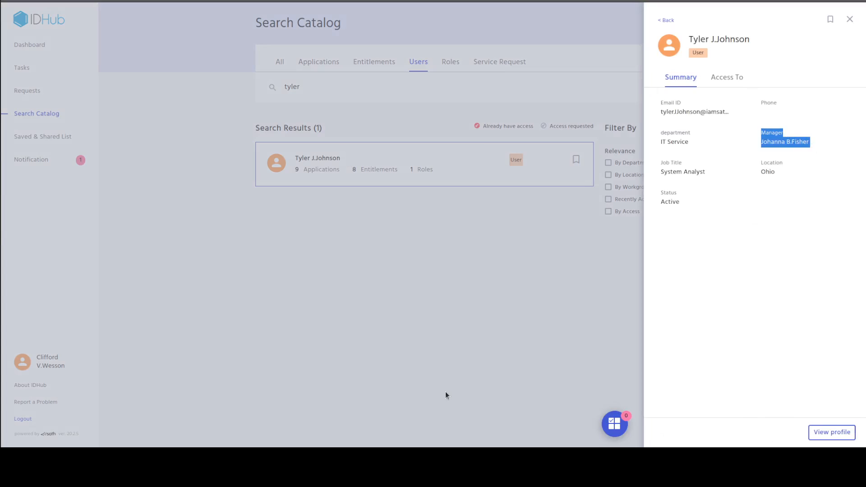
click(446, 379)
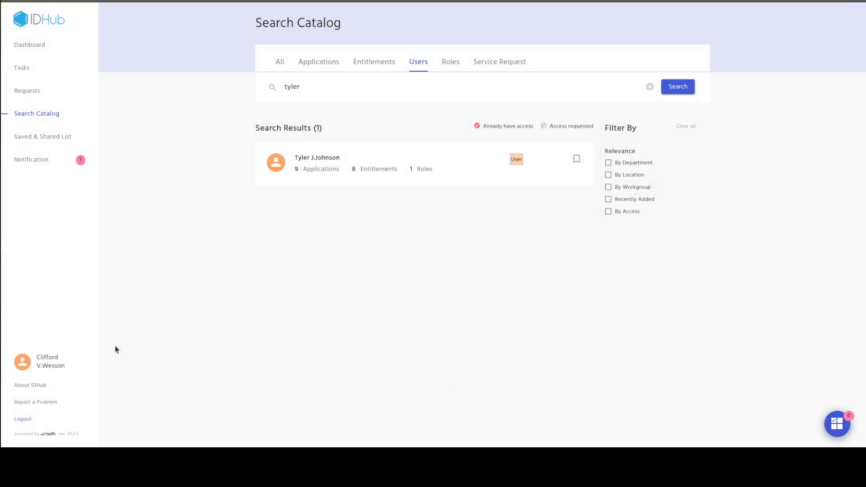
Log out and sign in as the requester's manager with the saved username and password
click(39, 418)
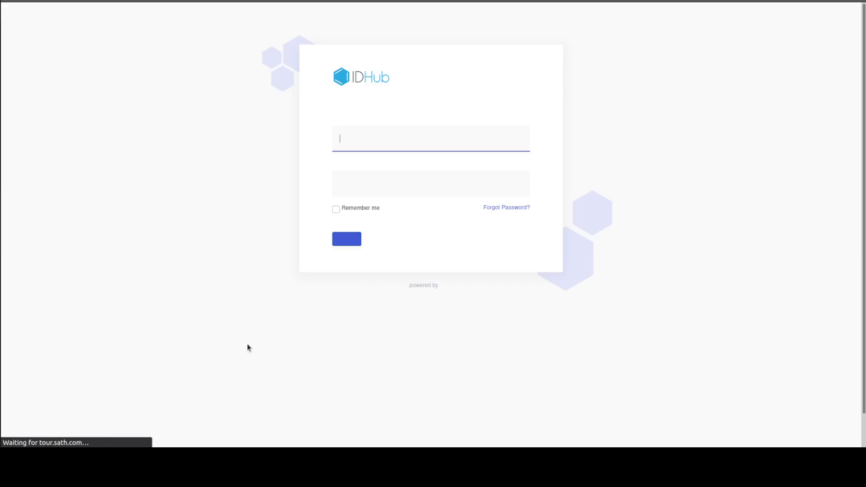
click(433, 139)
text(kevin)
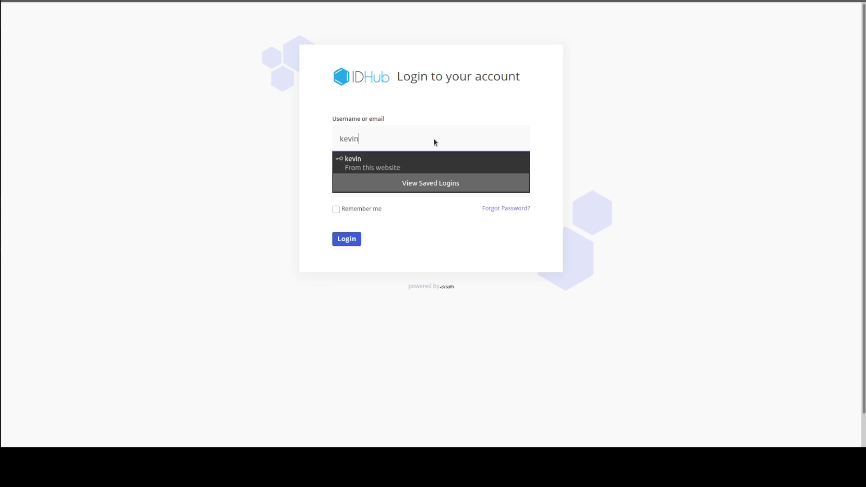
click(453, 164)
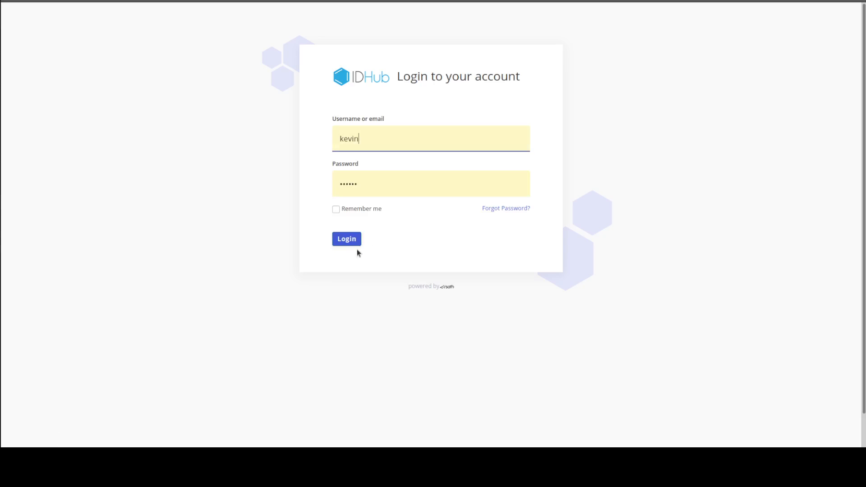
click(356, 244)
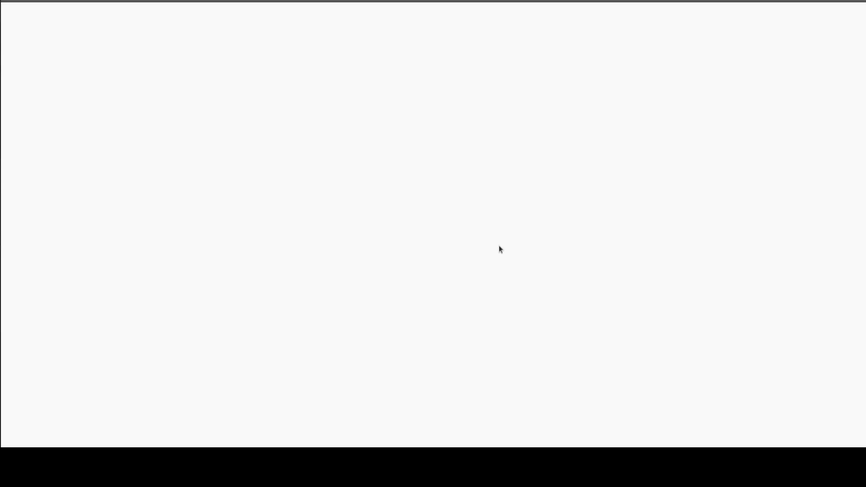
Approve the manager's System Administrator task with the reason "approval granted for role"
click(572, 254)
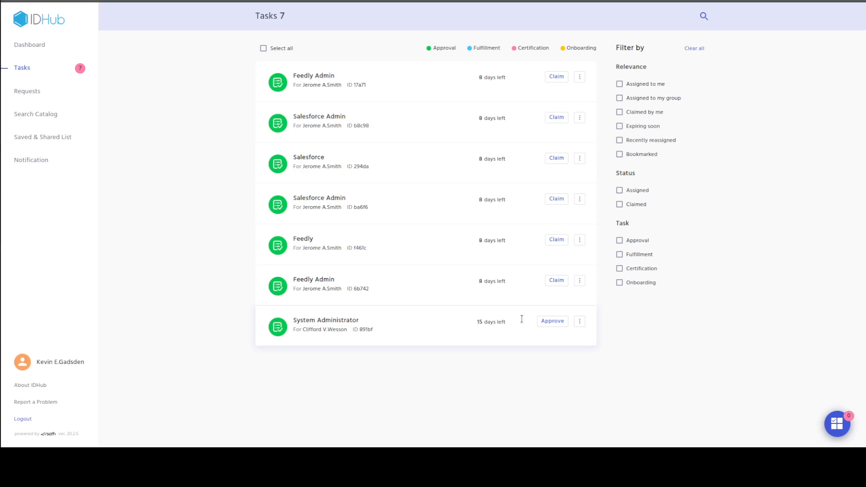
click(553, 321)
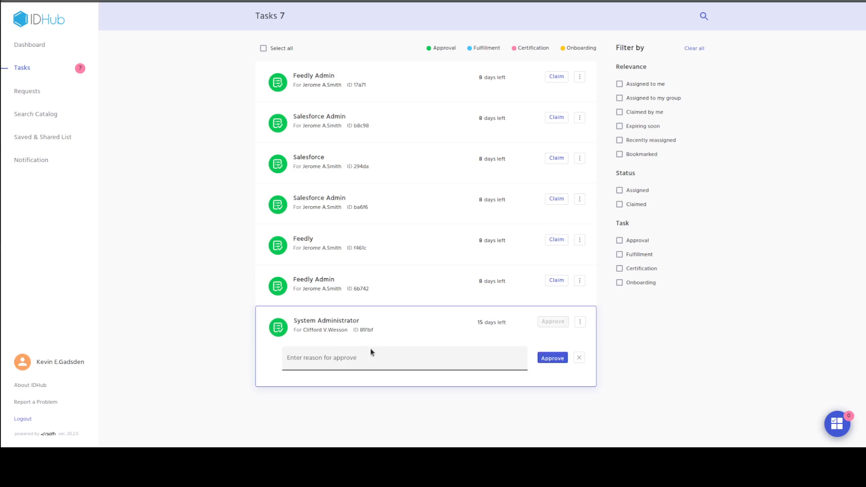
click(357, 359)
text(approval gra)
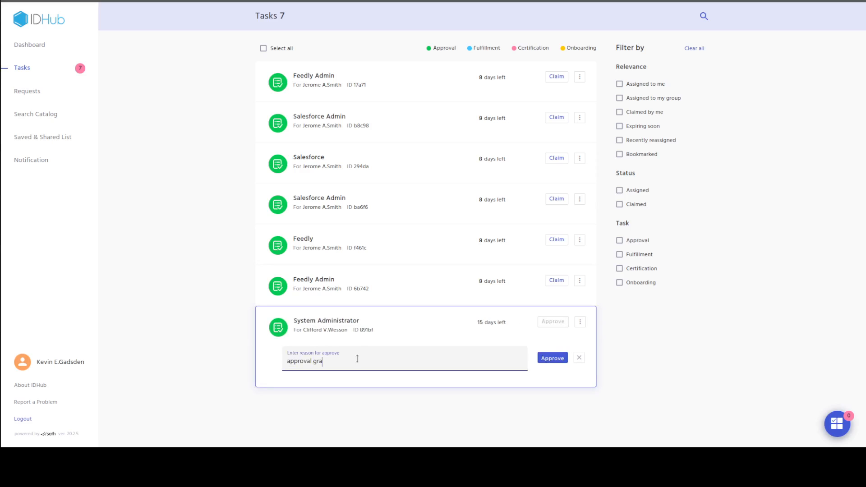
text(nted for role)
click(545, 360)
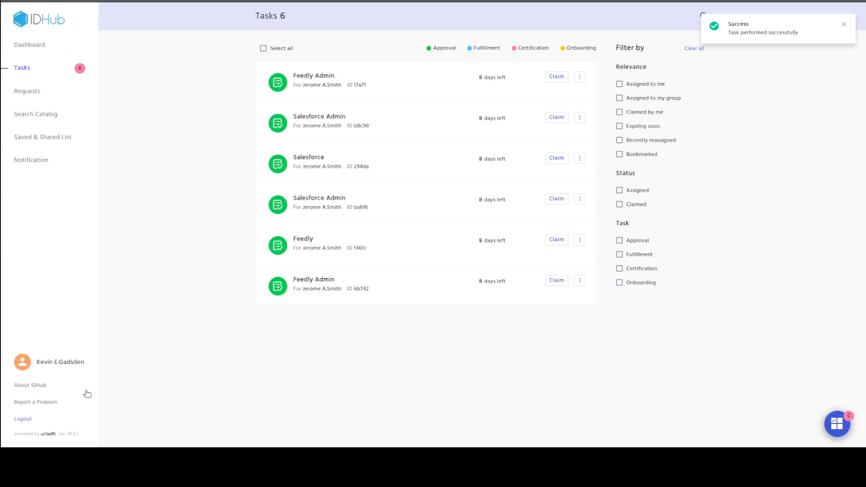
Log out of the manager's account and sign back in as the requester with the saved username and password
click(13, 422)
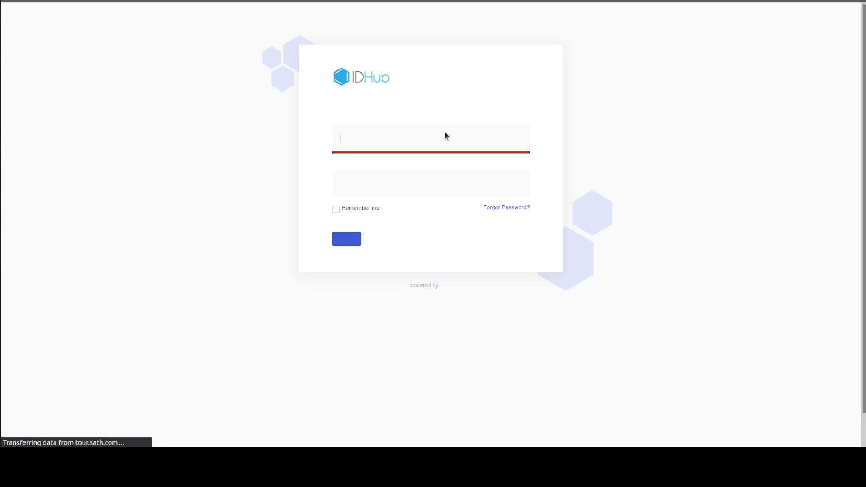
text(cliff)
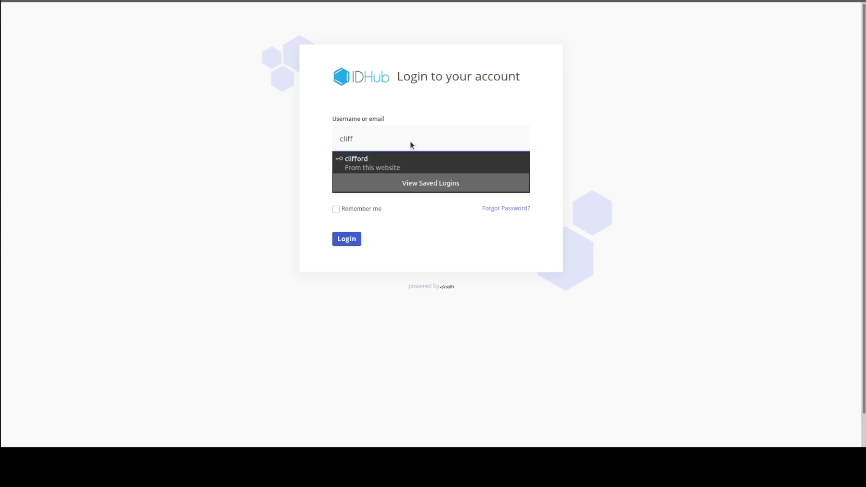
click(384, 162)
click(352, 238)
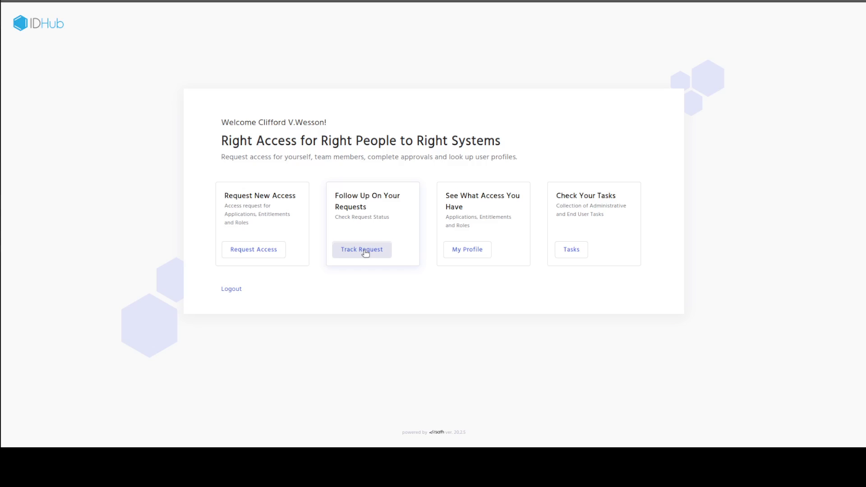
Track the System Administrator request and examine the assignees of its group approval stage
click(365, 253)
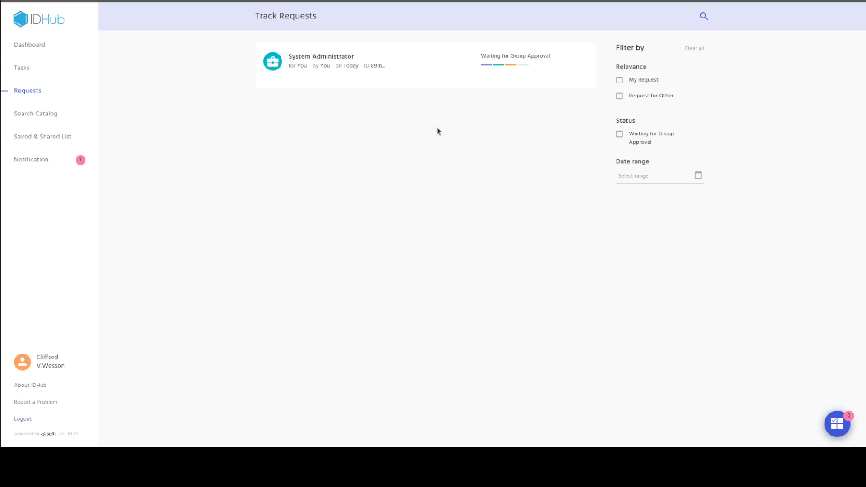
click(380, 74)
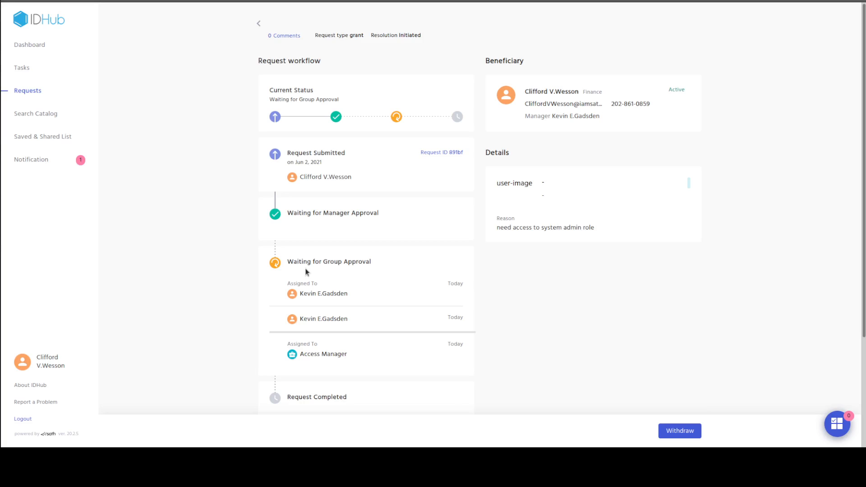
triple_click(299, 360)
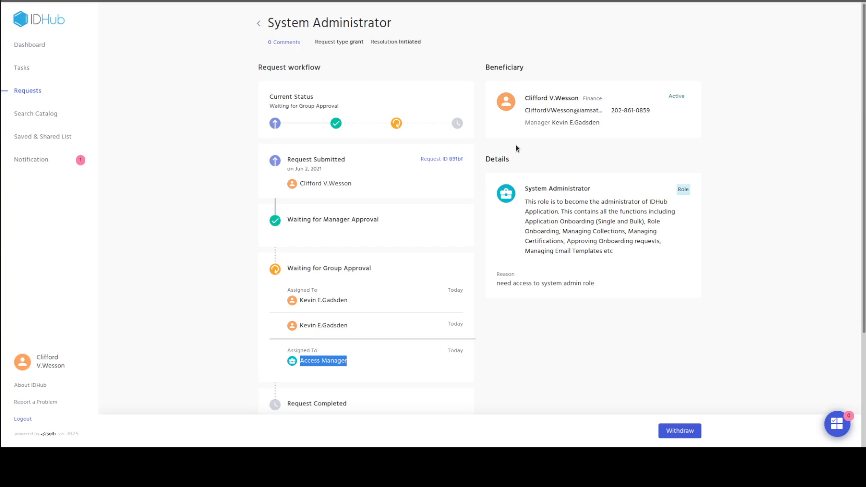
scroll(437, 327, down, 3)
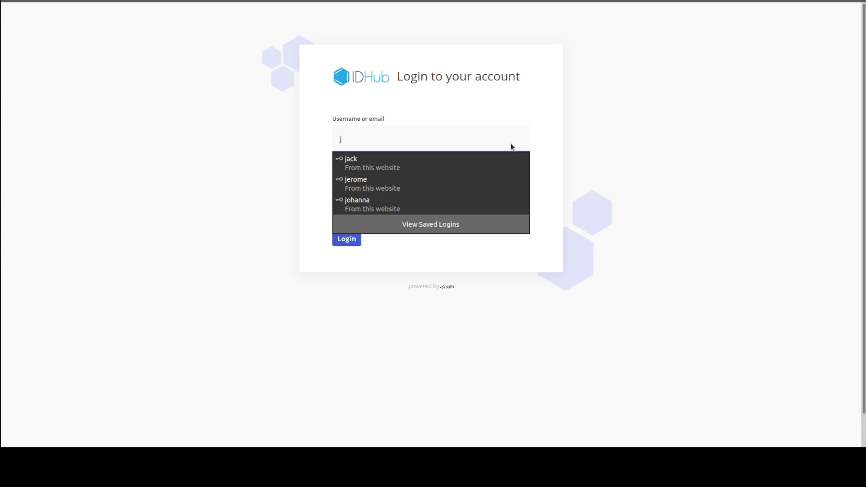
Sign in as the administrator who handles the group approval, using the saved username and password
text(er)
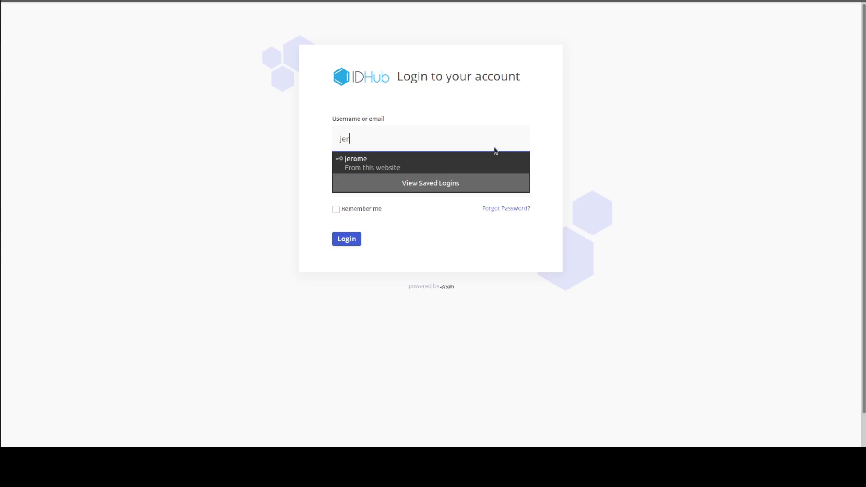
click(384, 163)
click(342, 239)
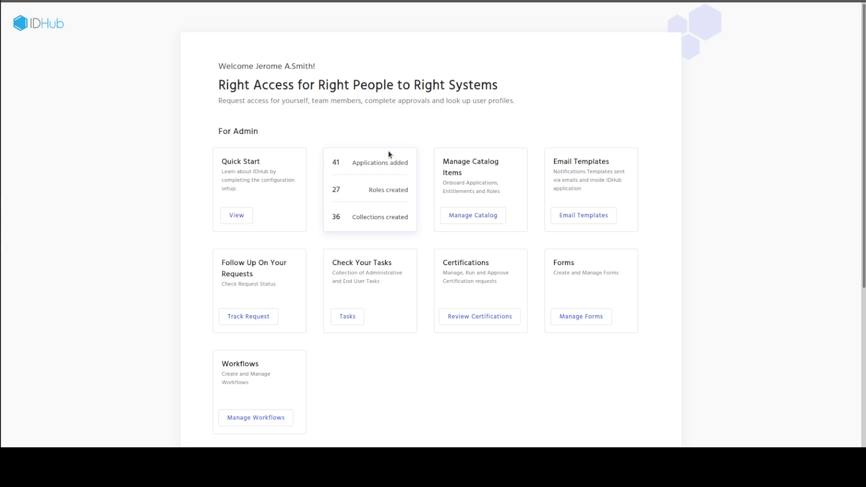
Claim the System Administrator approval in the admin tasks with the reason "claim request"
scroll(430, 159, down, 1)
scroll(431, 163, up, 1)
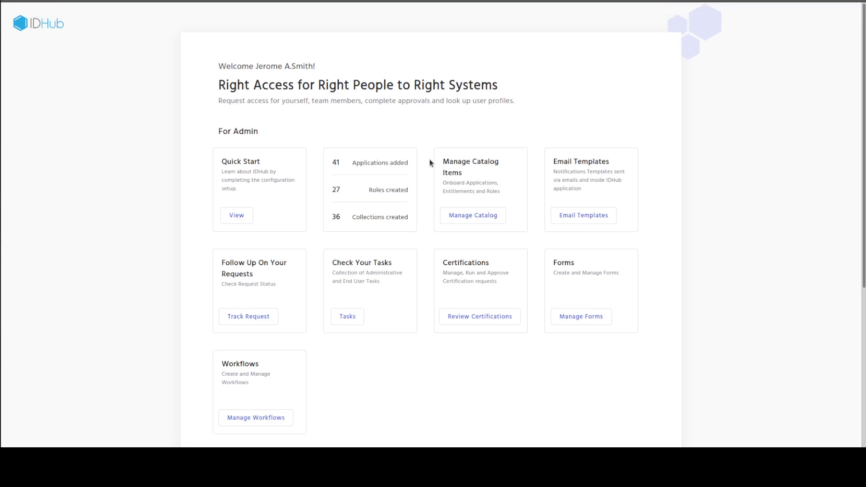
scroll(432, 161, down, 1)
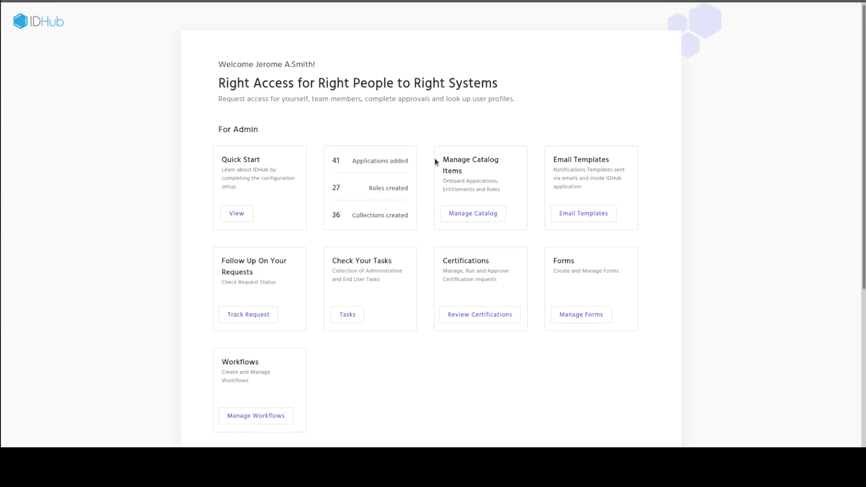
scroll(435, 158, down, 3)
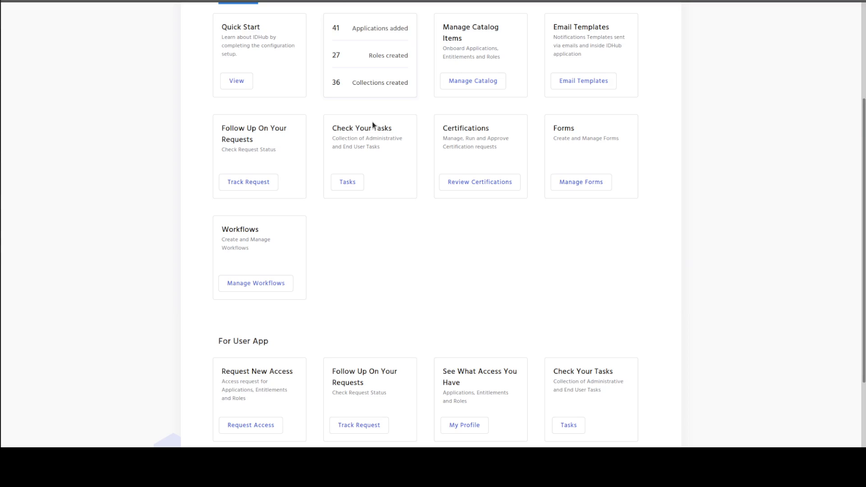
scroll(366, 129, down, 1)
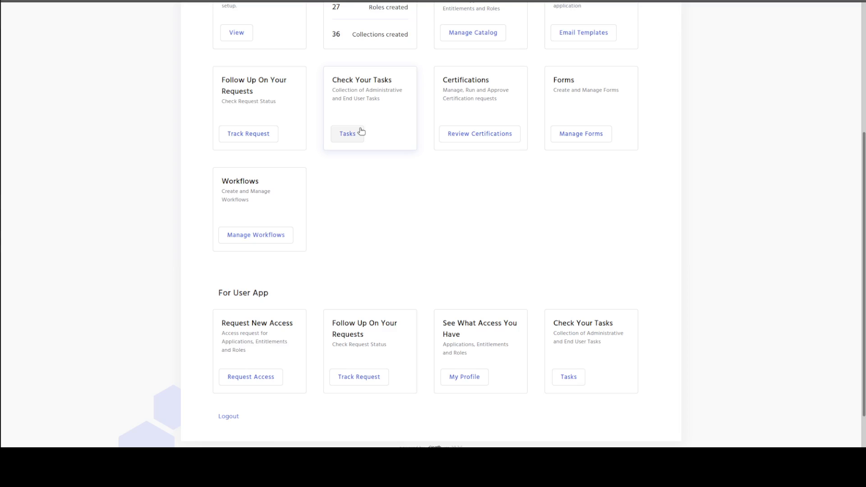
click(347, 133)
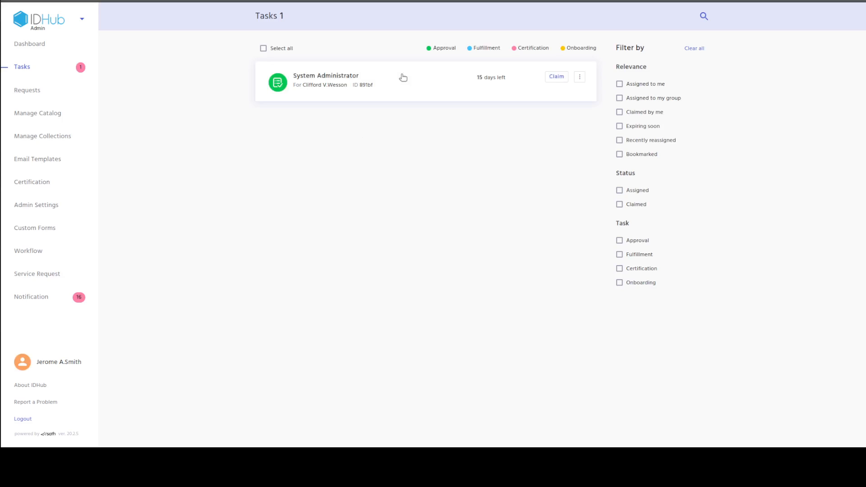
click(556, 77)
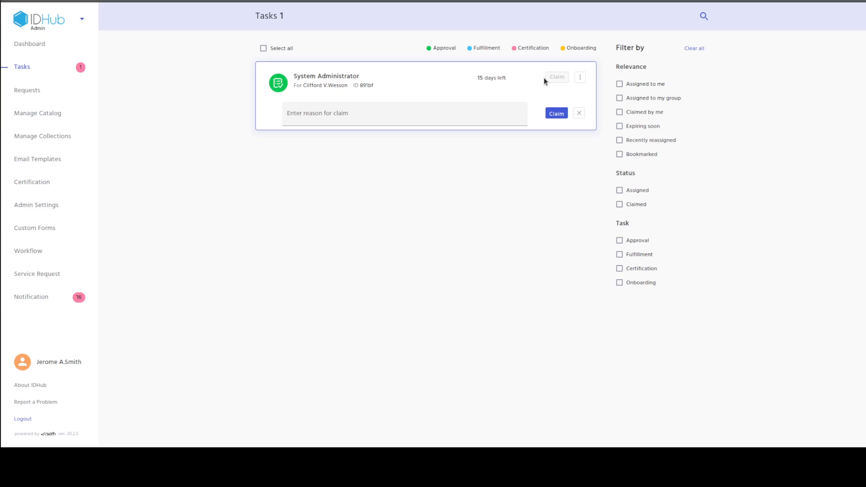
click(404, 116)
text(claim)
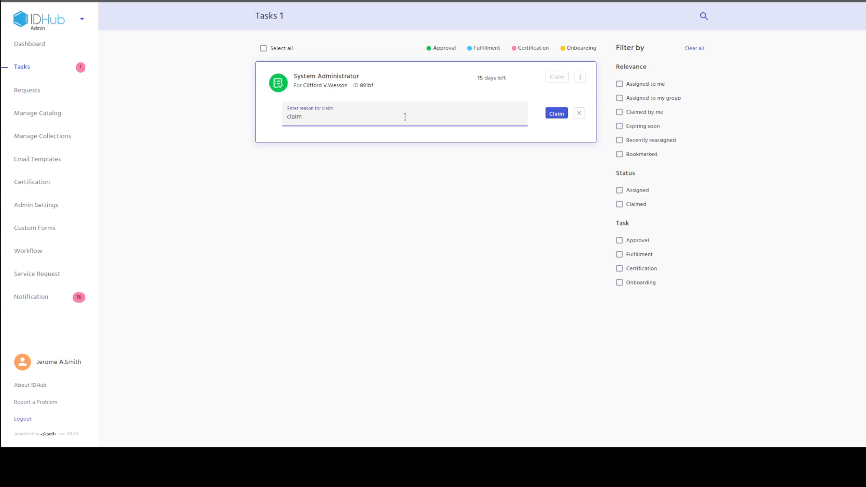
text(request)
click(553, 113)
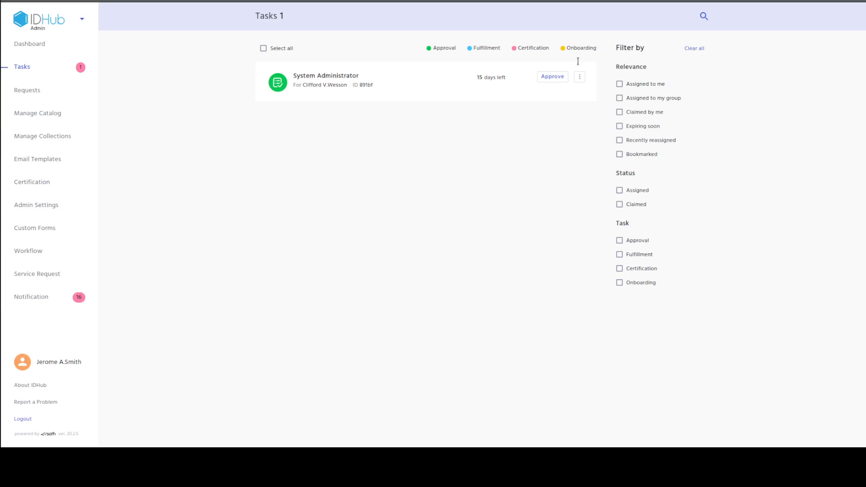
Approve the claimed System Administrator task with the reason "approving this role request"
click(552, 77)
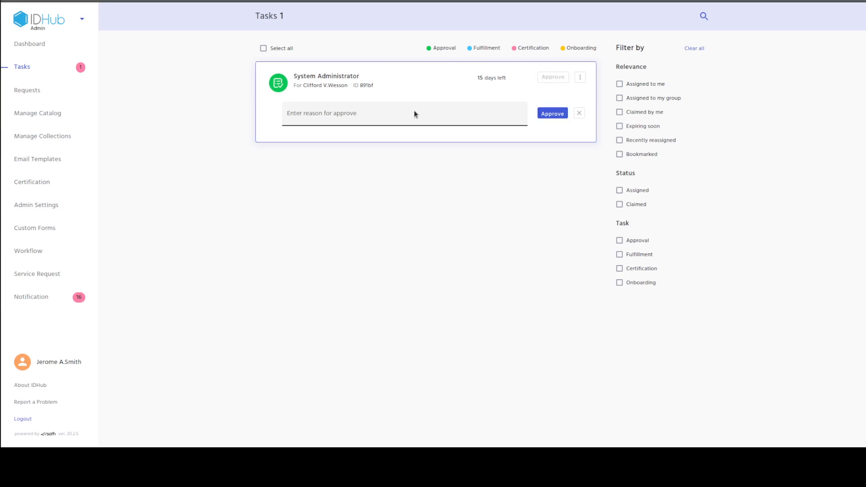
text(a)
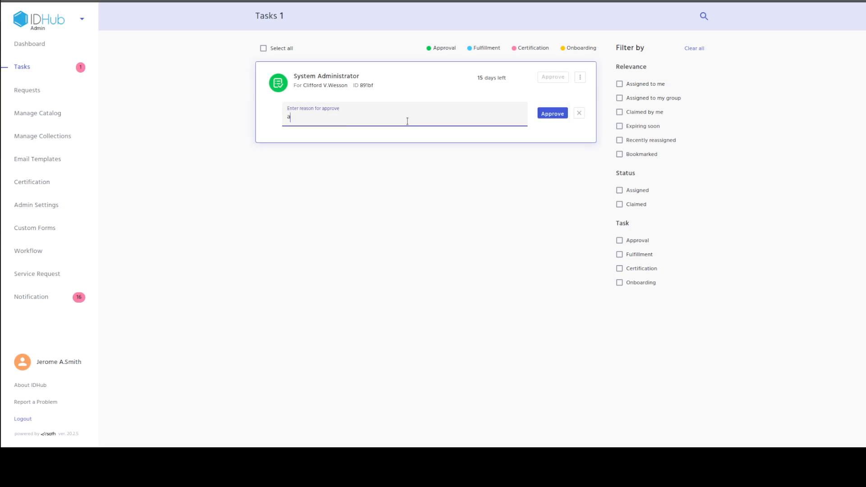
text(pproving this role request)
click(563, 113)
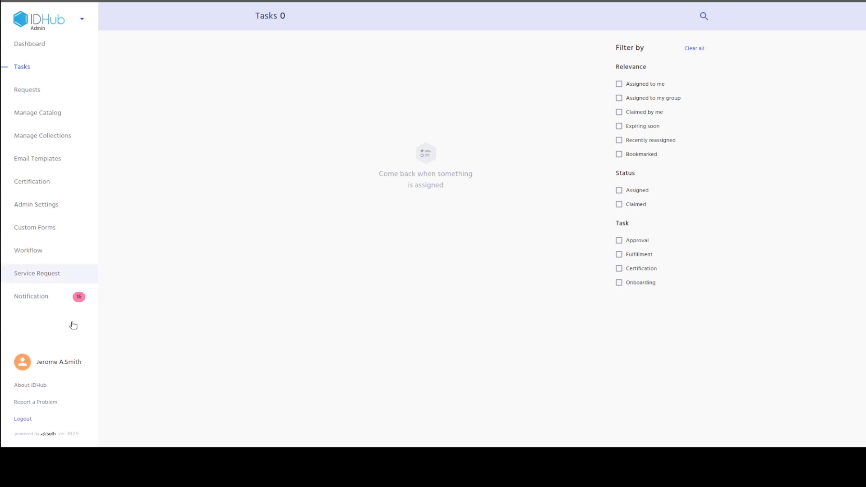
Log out of the group approver's account, sign in as the requester with the saved username and password, and review the dashboard
click(29, 423)
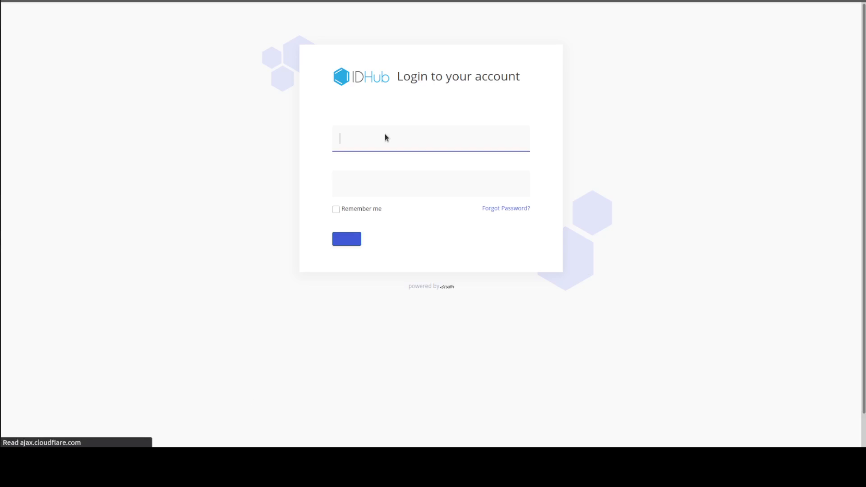
text(cliff)
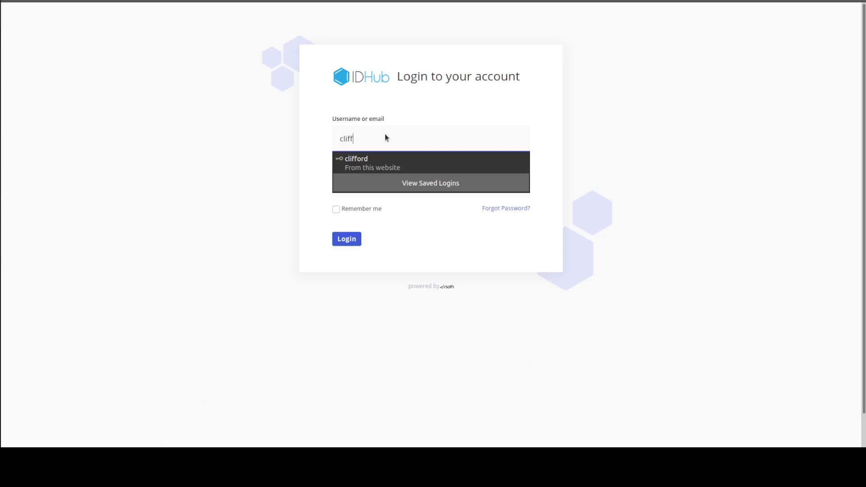
click(381, 158)
click(346, 239)
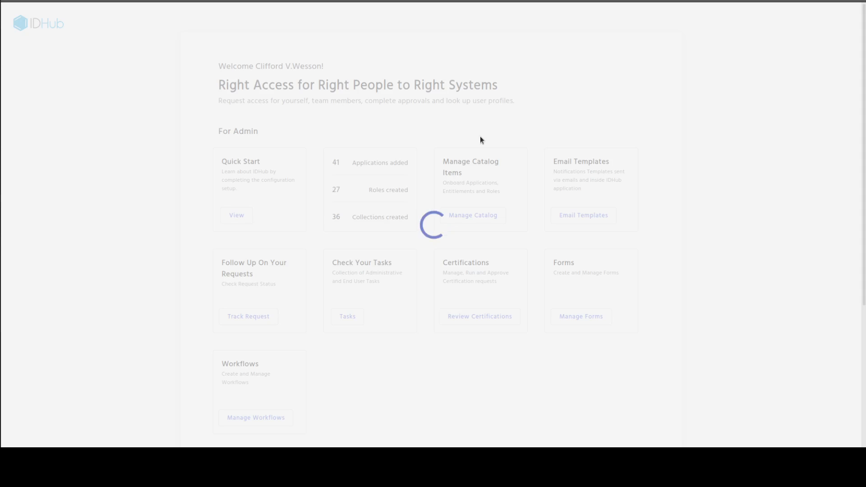
scroll(443, 140, down, 3)
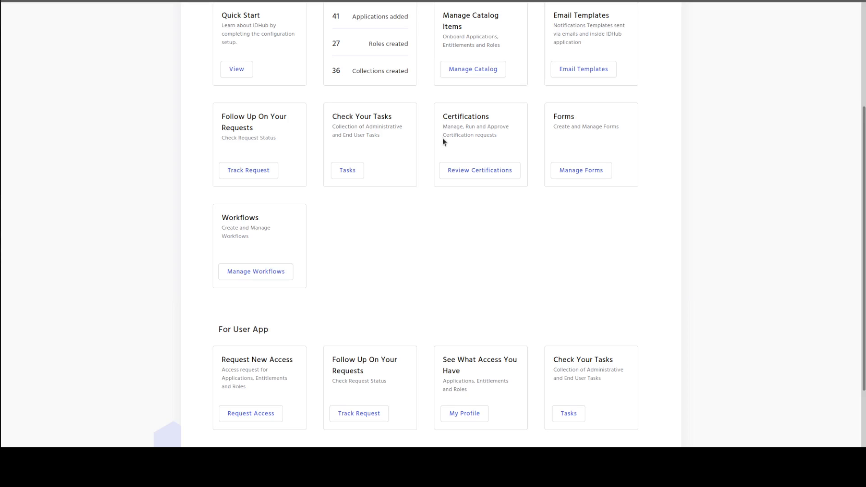
Open the System Administrator request in the admin request tracking and review its approval stages and completion status
scroll(442, 139, up, 3)
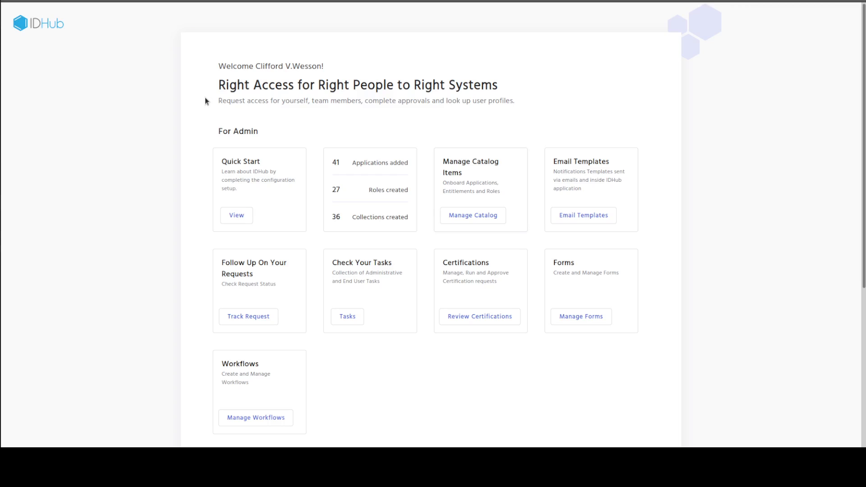
scroll(250, 282, down, 1)
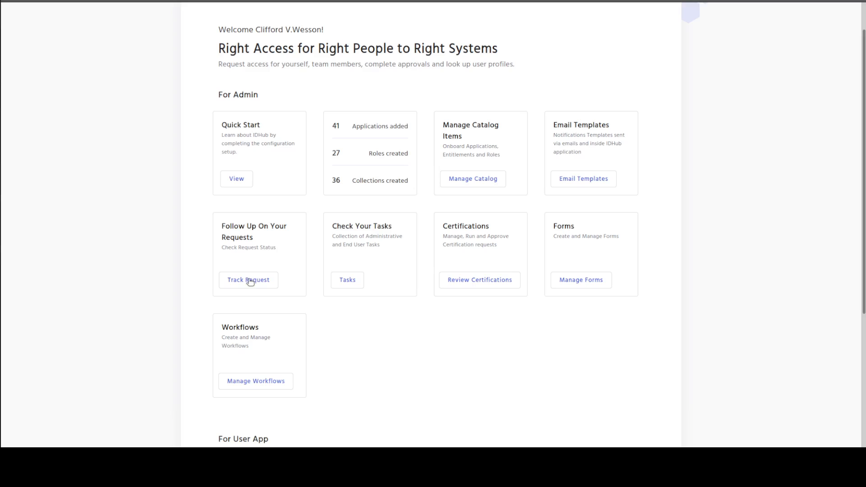
click(250, 281)
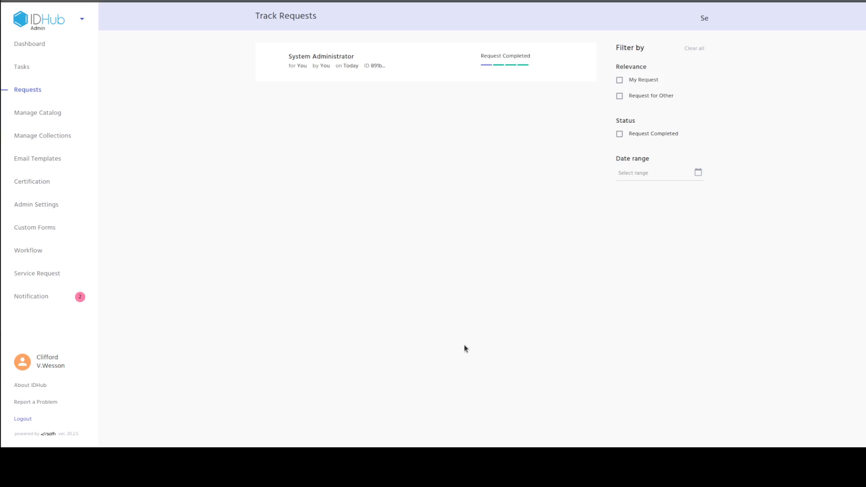
click(355, 80)
scroll(333, 307, down, 5)
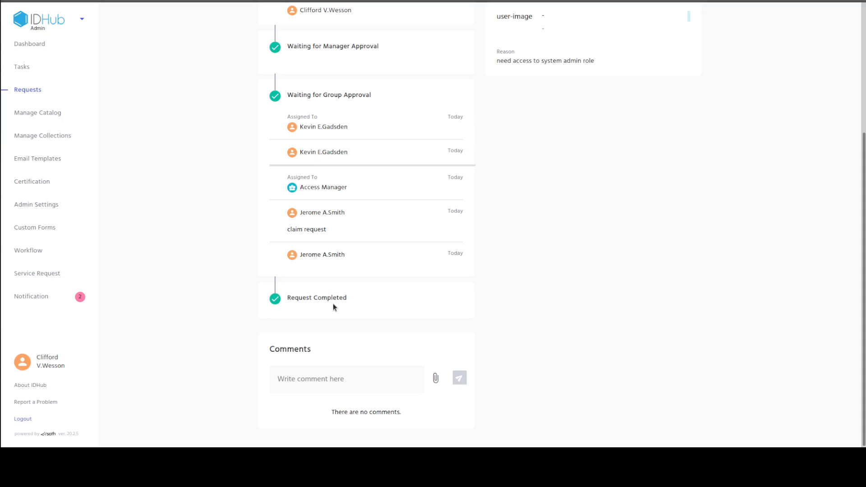
drag(334, 307, 288, 295)
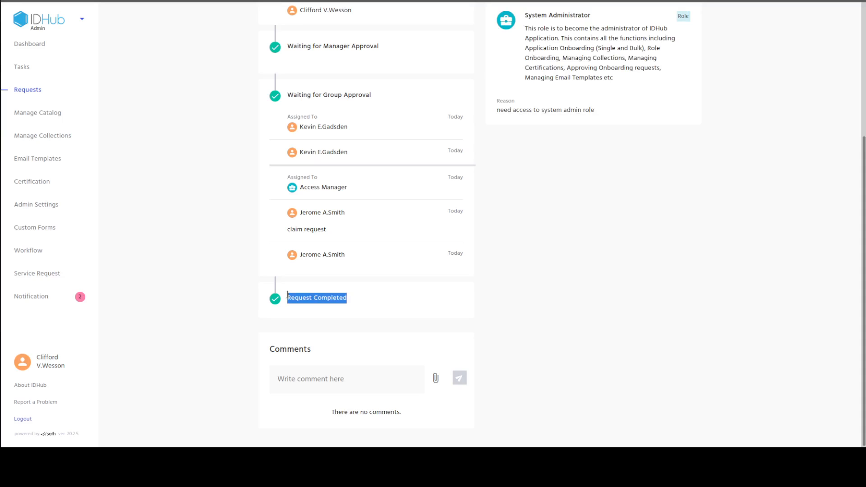
click(169, 170)
scroll(170, 171, up, 3)
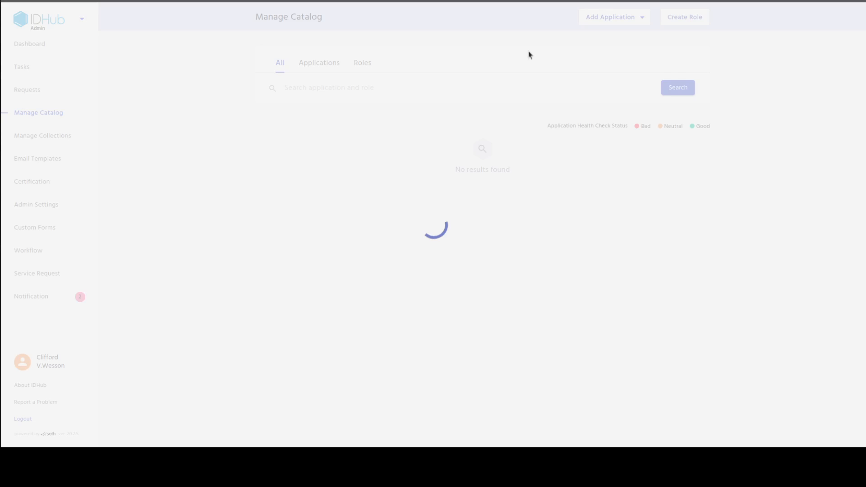
Search the managed catalog's roles for "system" and open the System Administrator role
click(363, 64)
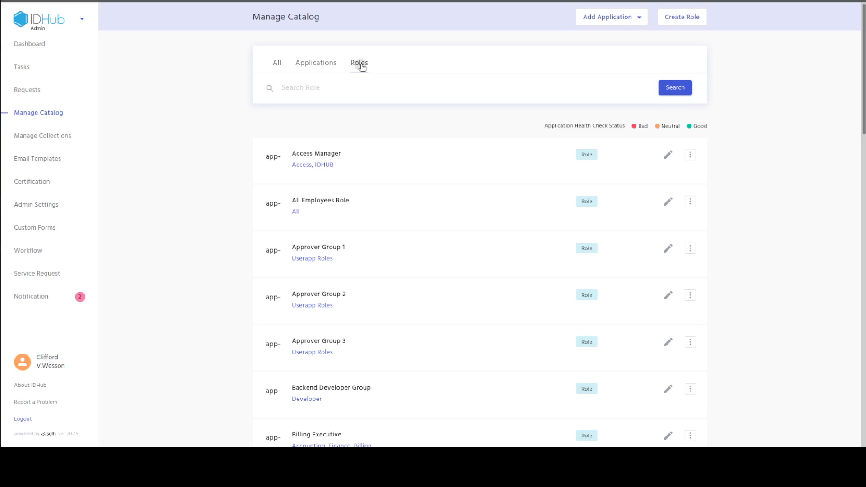
click(347, 88)
text(system)
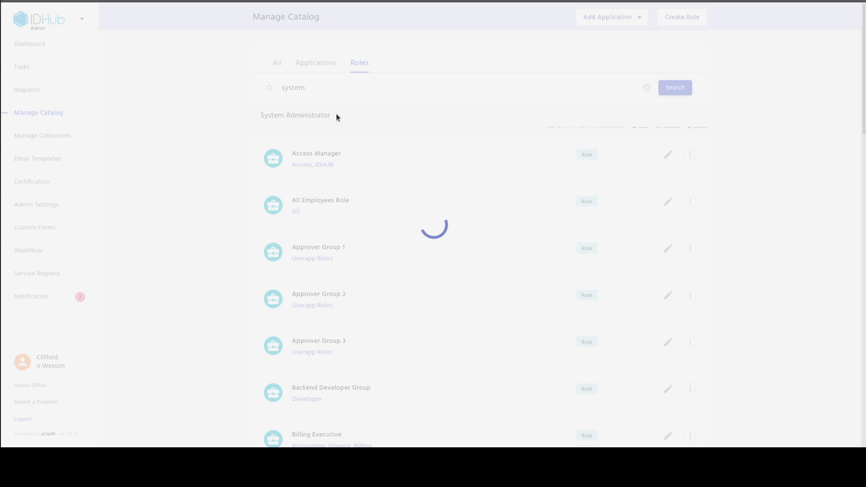
click(336, 162)
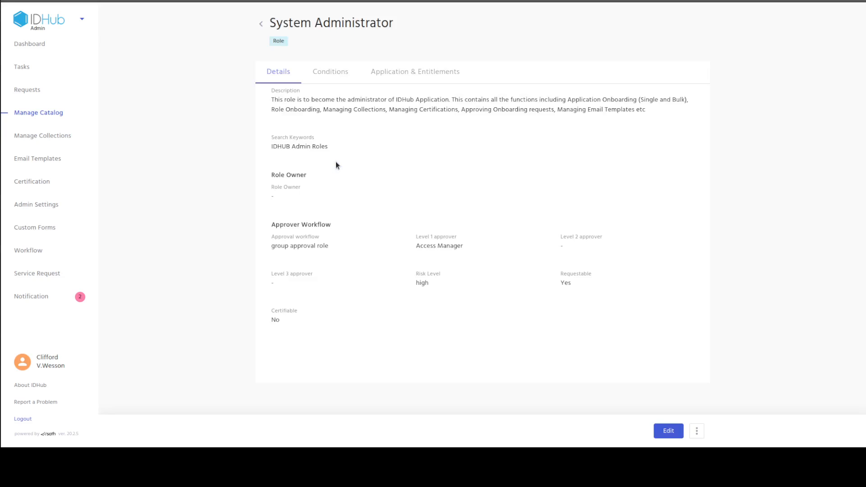
Review the System Administrator role's description, conditions, applications and entitlements, and return to its details
drag(271, 99, 648, 113)
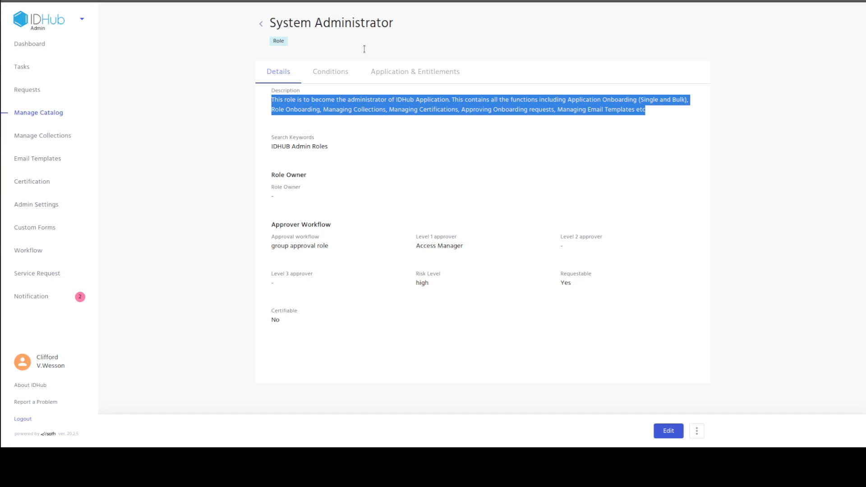
click(330, 71)
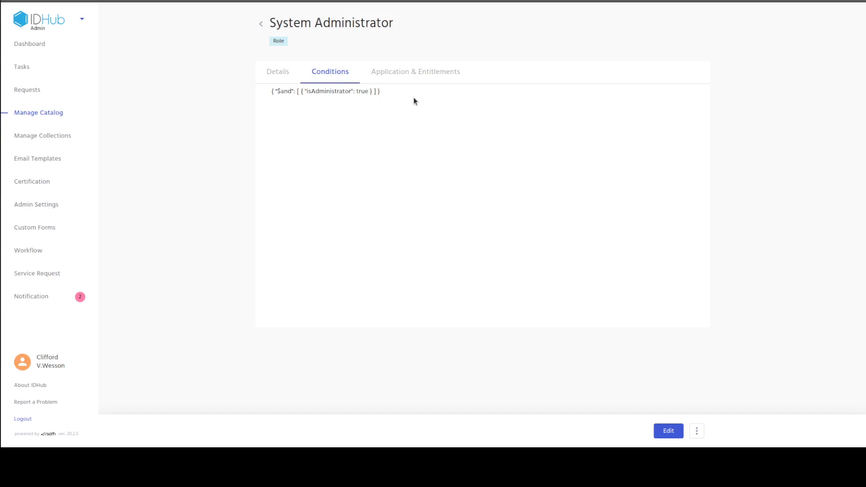
click(437, 80)
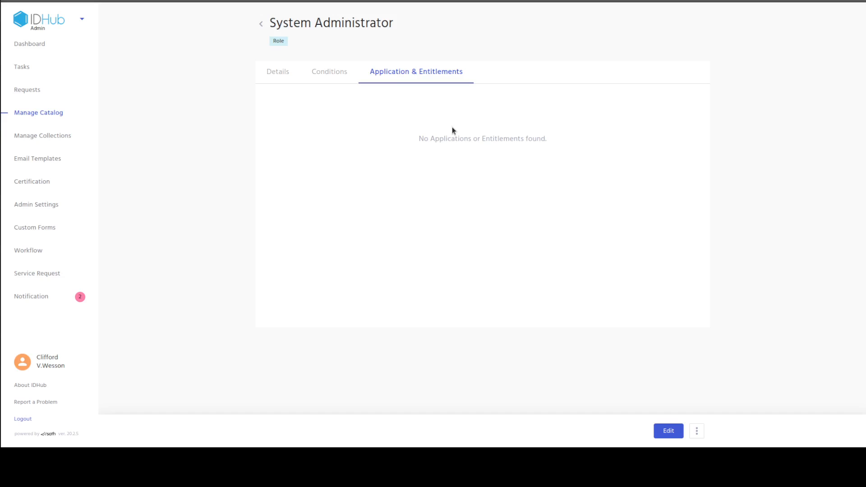
click(277, 73)
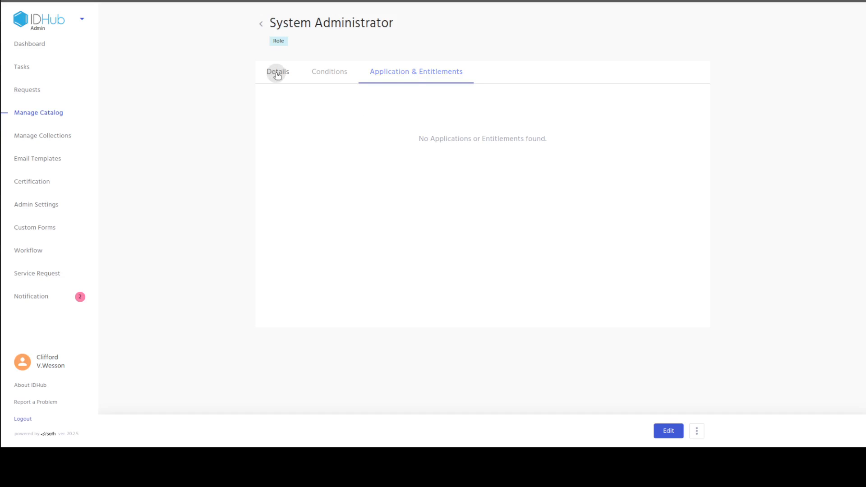
Leave the System Administrator role for the catalog list and log out of the requester's account
click(261, 26)
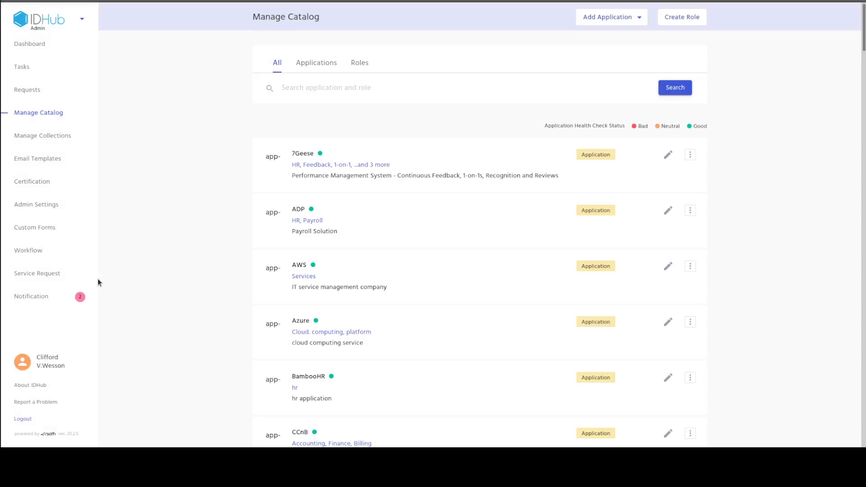
click(46, 419)
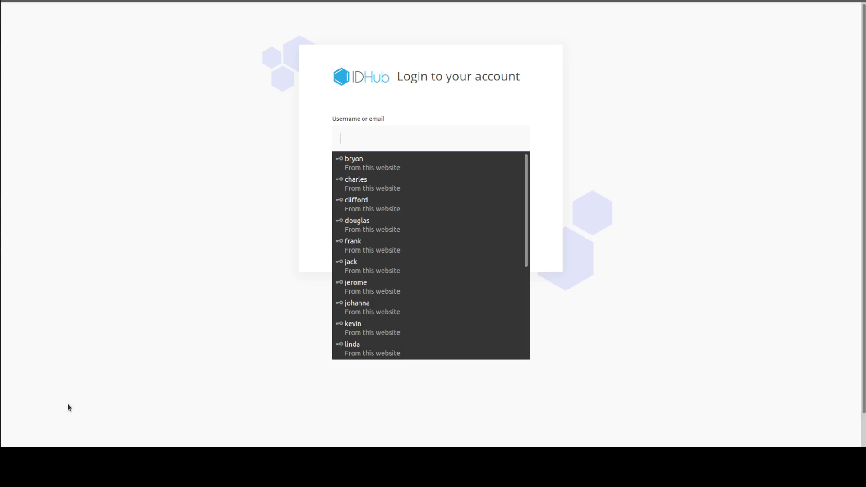
click(213, 385)
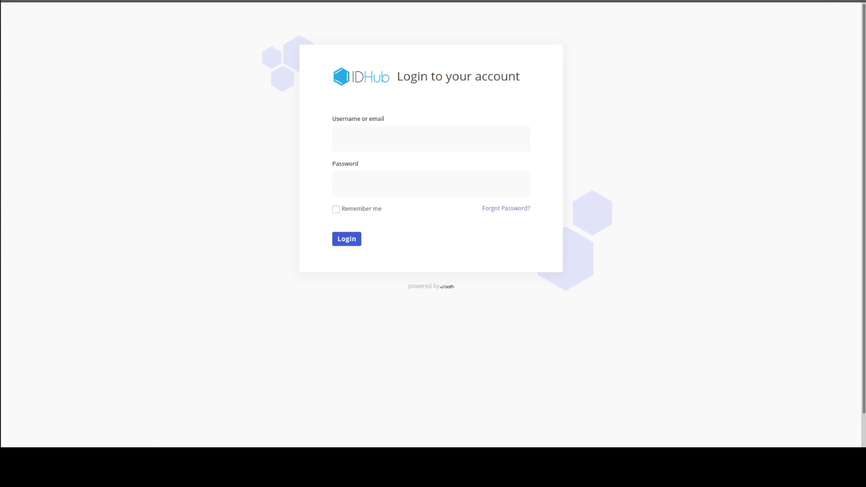